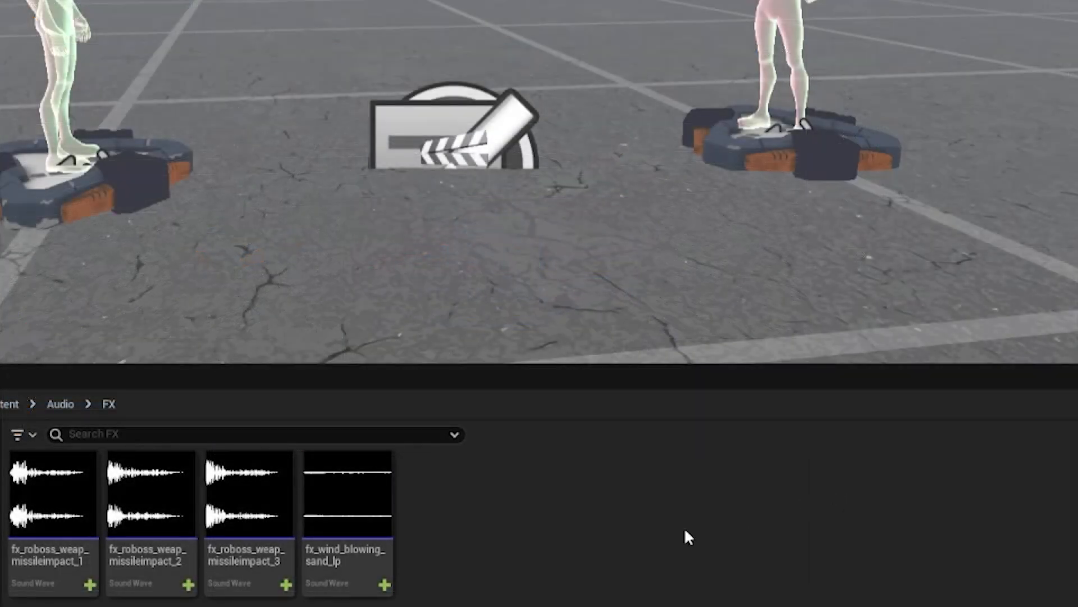
# Step: Create a sound cue from the fx_wind_blowing_sand_lp sound wave, keep its default name, save it and open it
pyautogui.rightClick(360, 550)
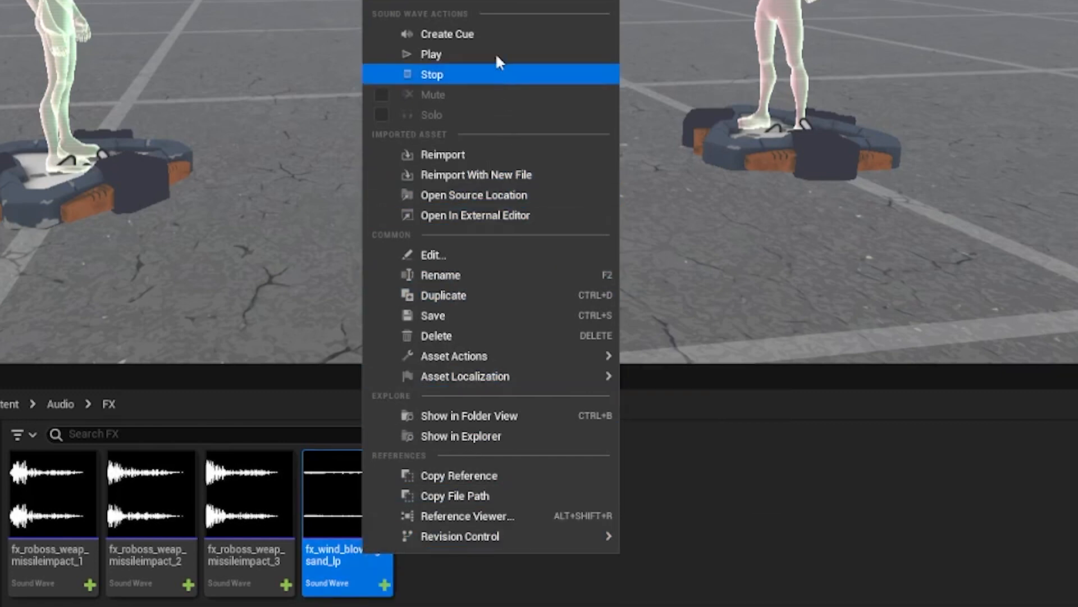
pyautogui.click(494, 36)
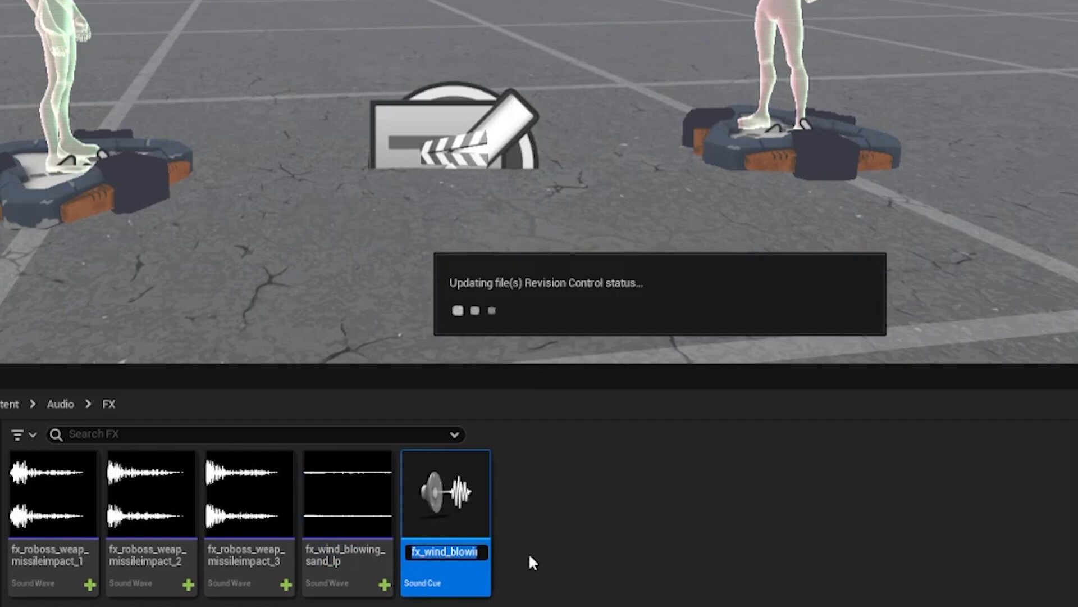
pyautogui.press('Return')
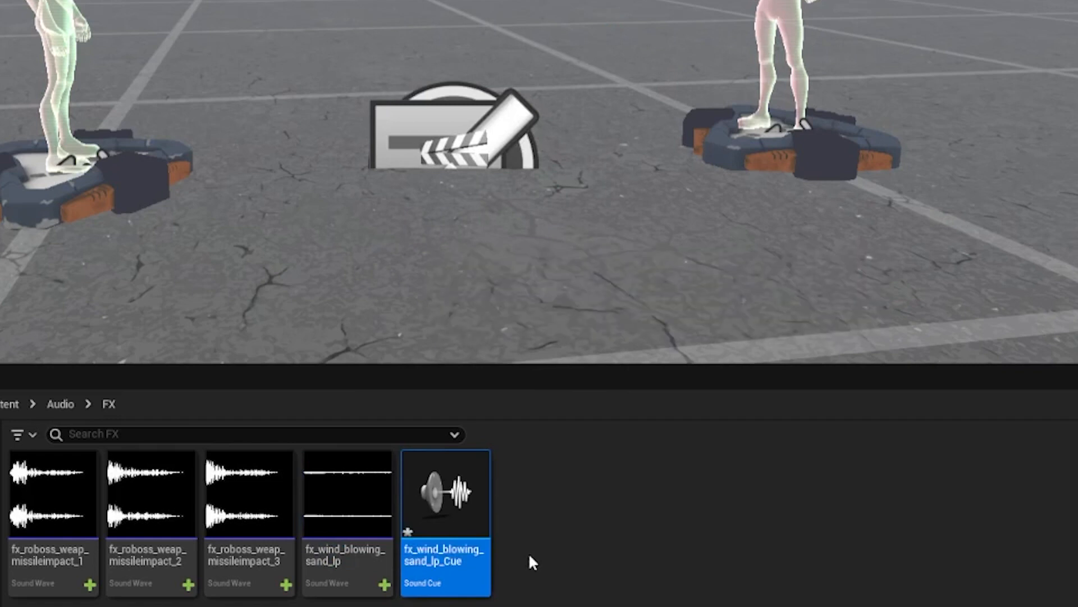
pyautogui.rightClick(474, 561)
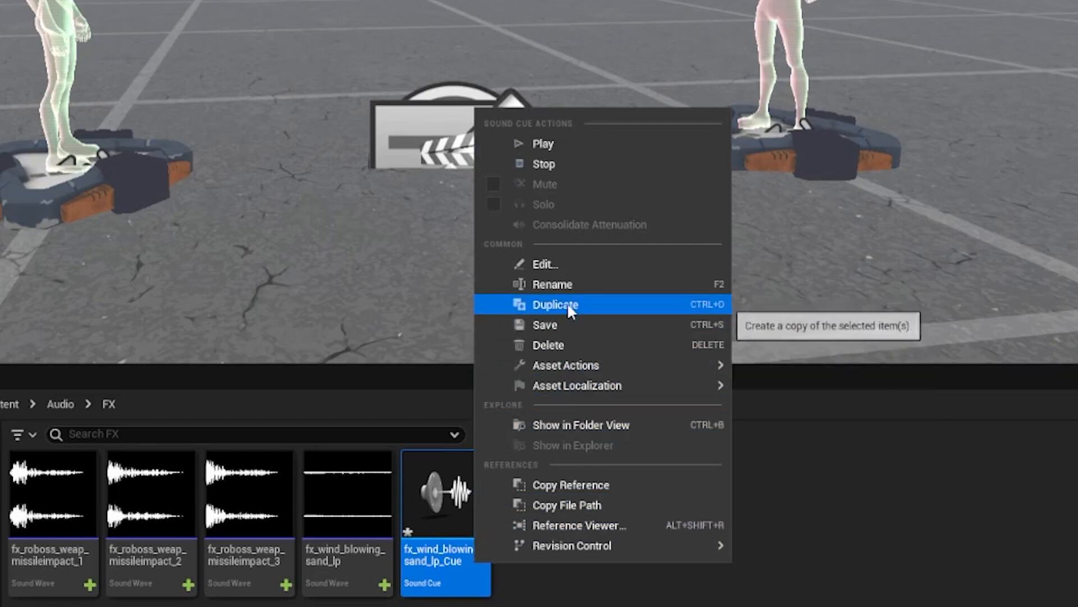
pyautogui.click(567, 324)
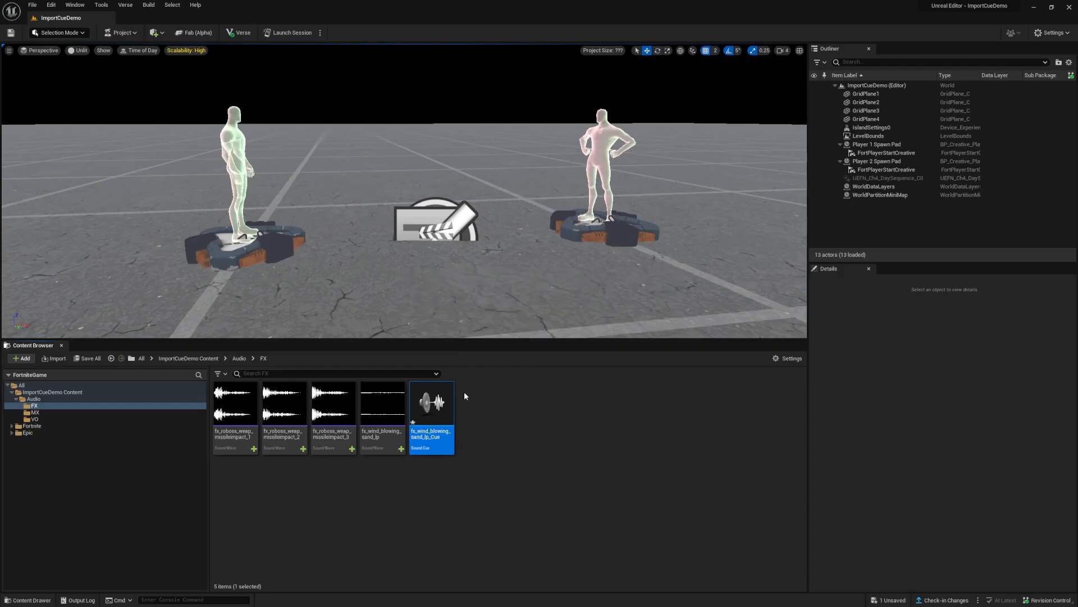
pyautogui.doubleClick(429, 433)
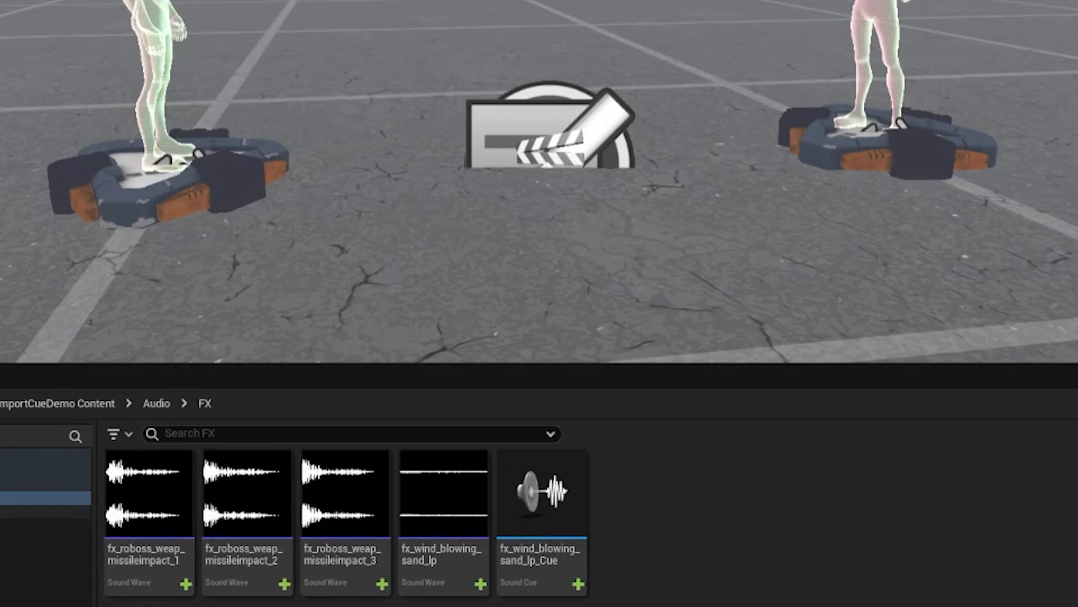
# Step: Create a new empty sound cue named fx_wind_blowing_Cue in the FX folder and open it for editing
pyautogui.rightClick(686, 518)
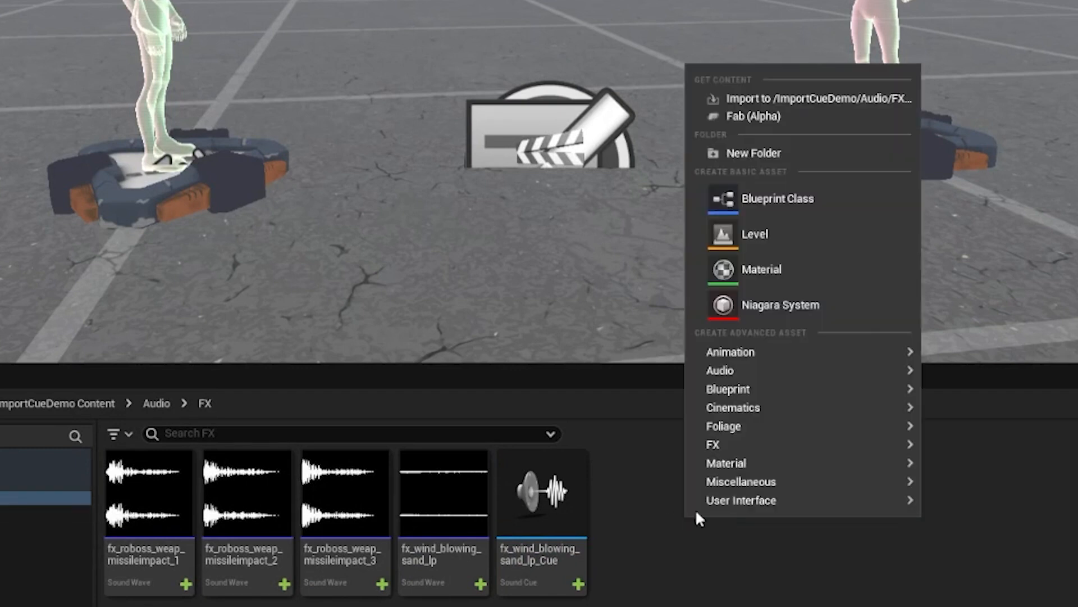
pyautogui.moveTo(784, 371)
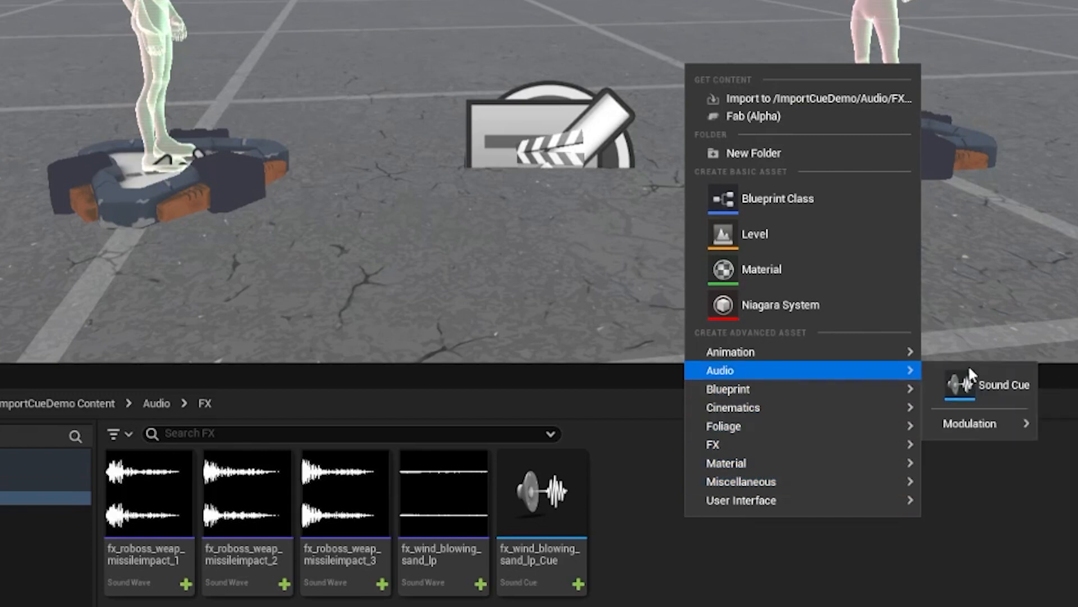
pyautogui.click(977, 382)
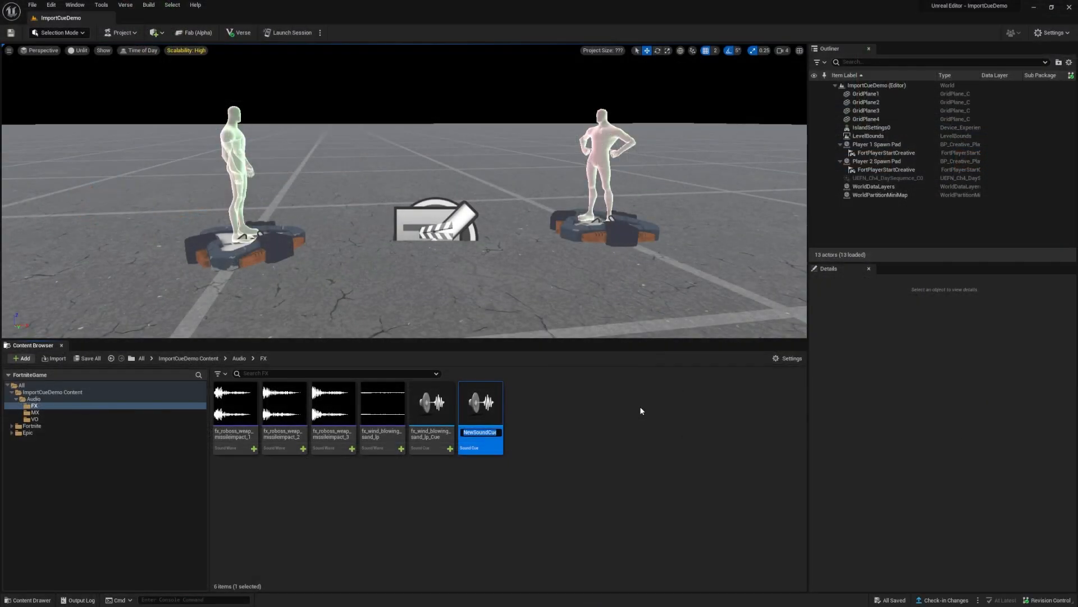
pyautogui.write('fx_wind_blowing_Cue')
pyautogui.press('Return')
pyautogui.doubleClick(383, 410)
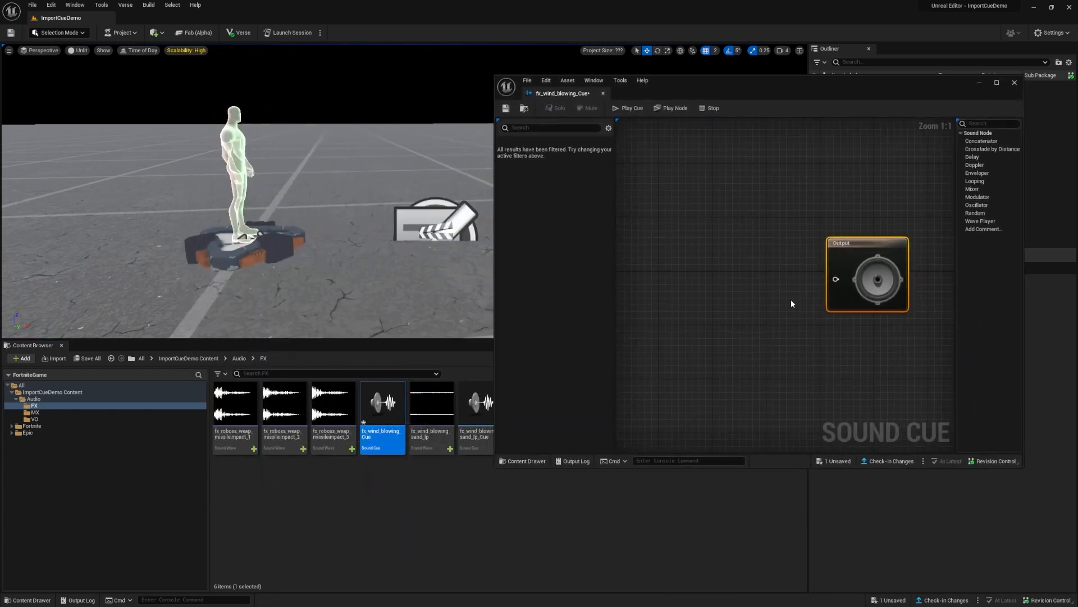
# Step: Place the fx_wind_blowing_sand_lp sound wave in the cue graph as a wave player, then delete that node
pyautogui.moveTo(432, 410); pyautogui.dragTo(689, 278)
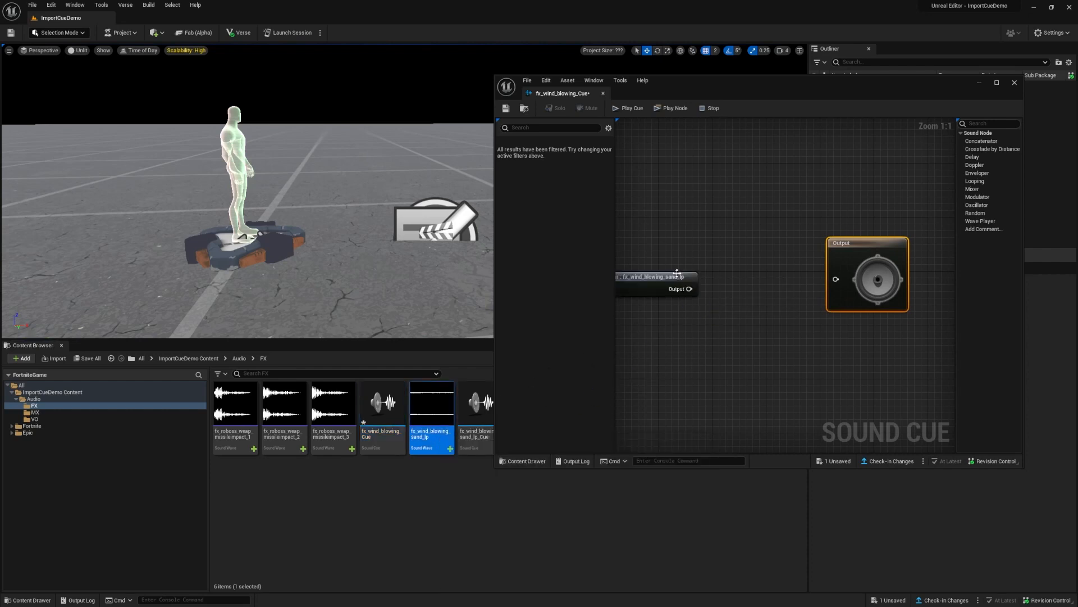
pyautogui.moveTo(692, 333); pyautogui.dragTo(737, 330, button='right')
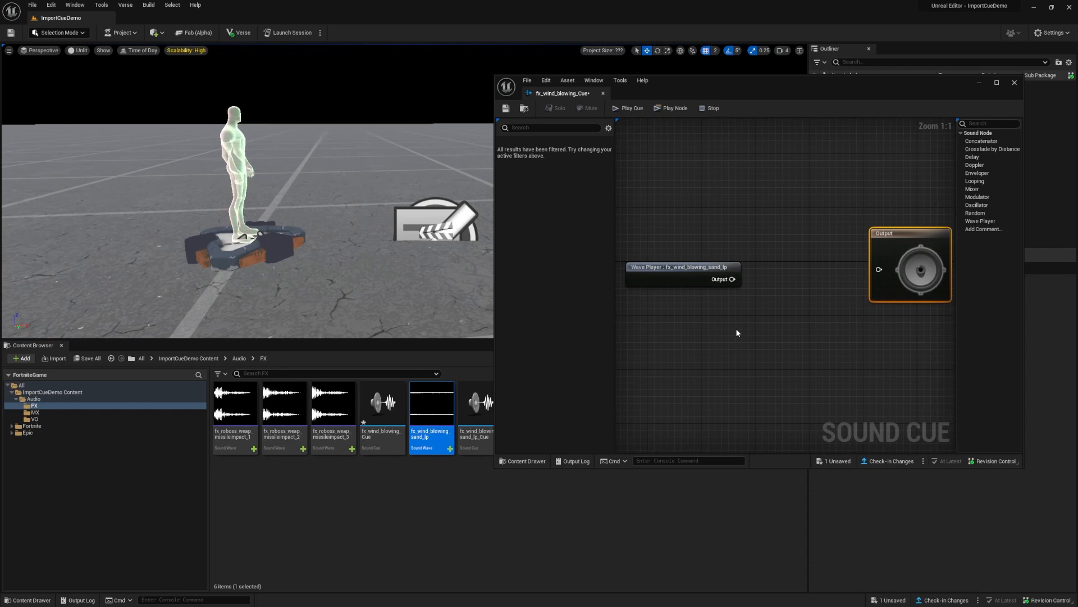
pyautogui.click(687, 272)
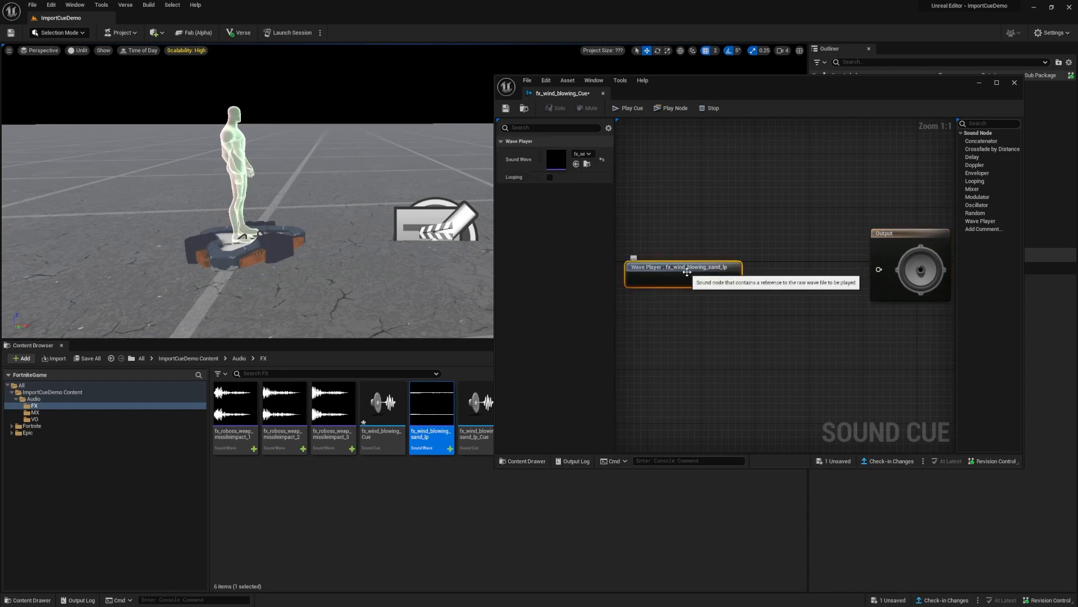
pyautogui.press('Delete')
# Step: Add an empty Wave Player node to the cue graph and assign fx_wind_blowing_sand_lp as its sound wave
pyautogui.moveTo(987, 222); pyautogui.dragTo(690, 271)
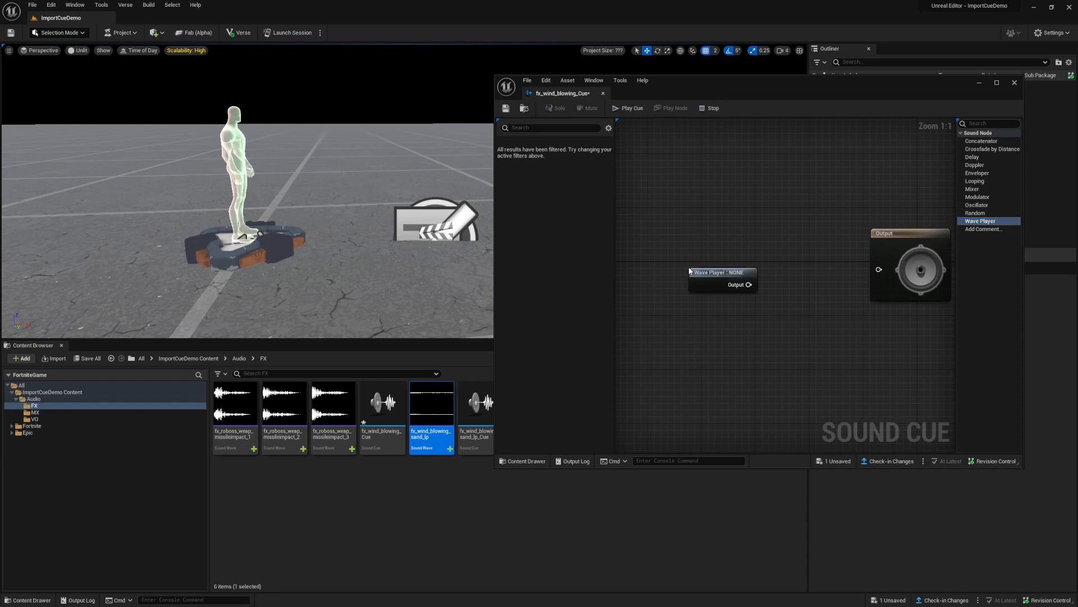
pyautogui.click(691, 272)
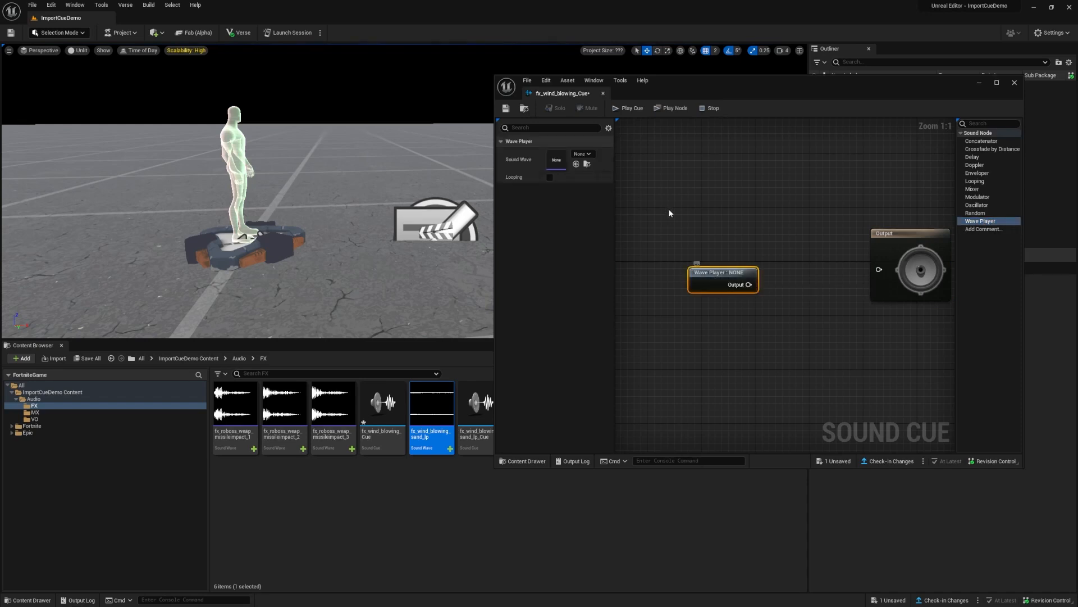
pyautogui.click(584, 154)
pyautogui.click(646, 306)
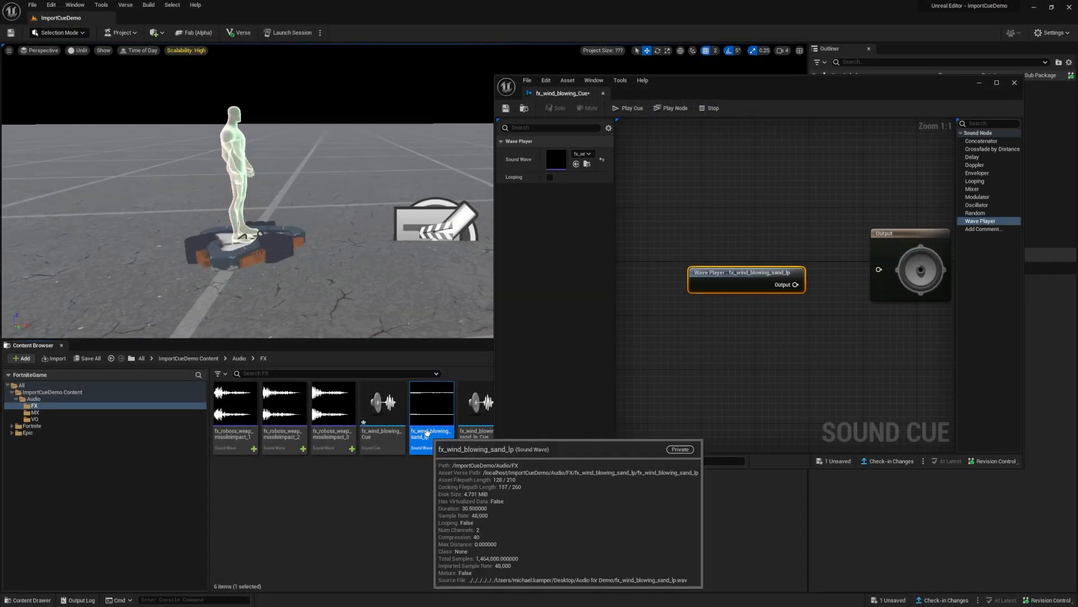
pyautogui.moveTo(431, 415); pyautogui.dragTo(569, 159)
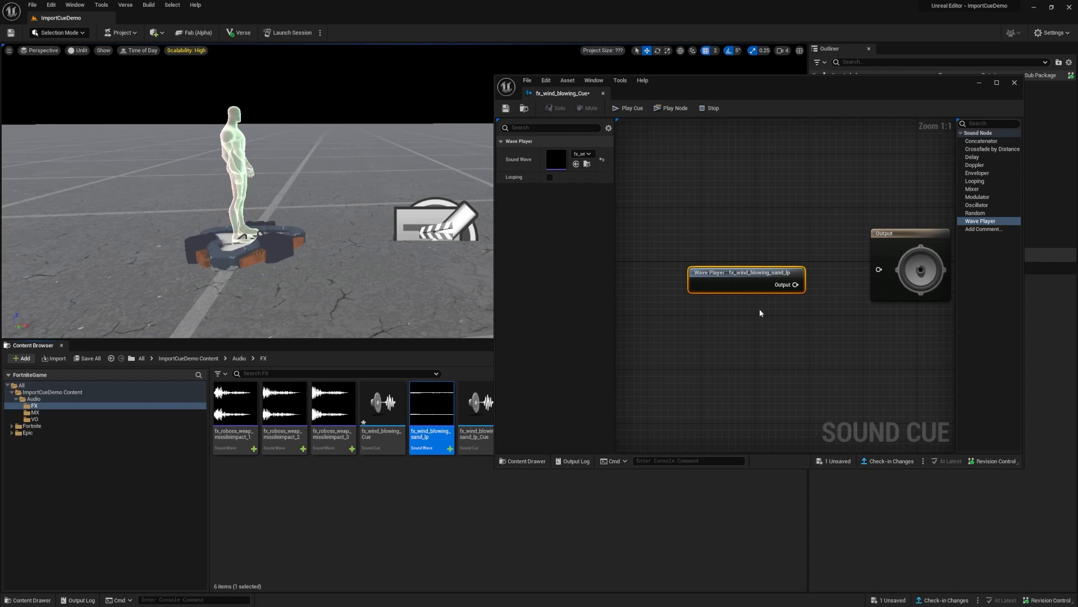
# Step: Connect the wave player's output to the cue's Output node and preview the cue, then stop playback
pyautogui.moveTo(795, 284); pyautogui.dragTo(879, 269)
pyautogui.moveTo(818, 380); pyautogui.dragTo(798, 372, button='right')
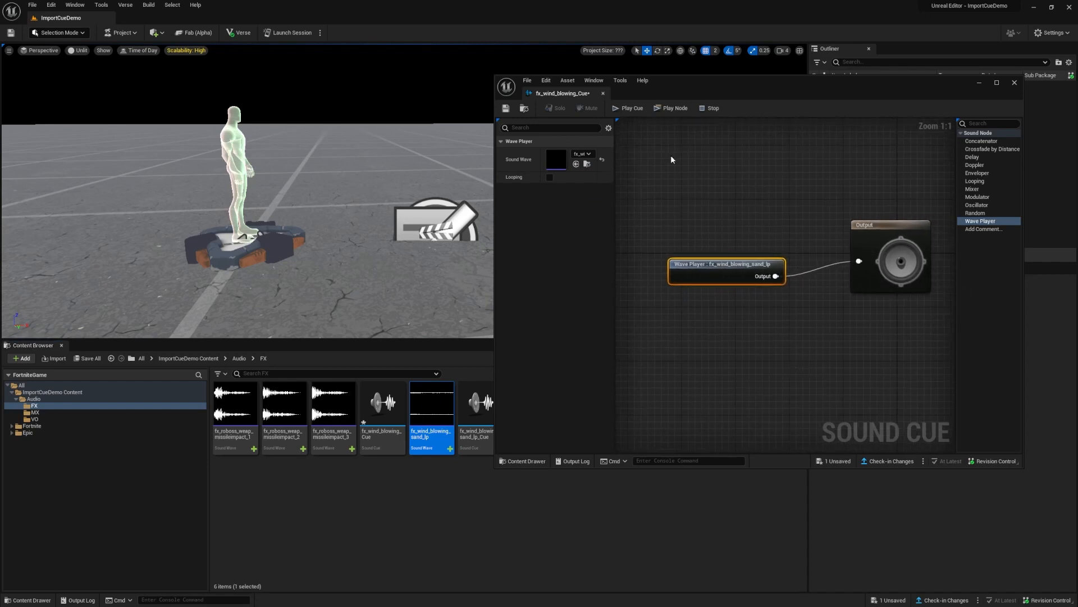
pyautogui.click(633, 110)
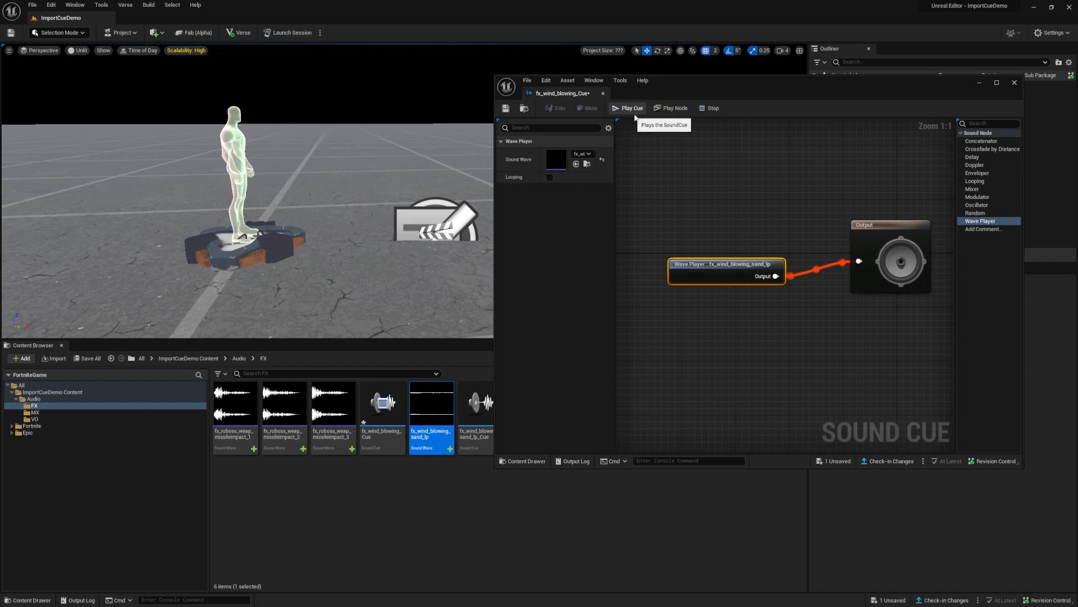
pyautogui.click(712, 109)
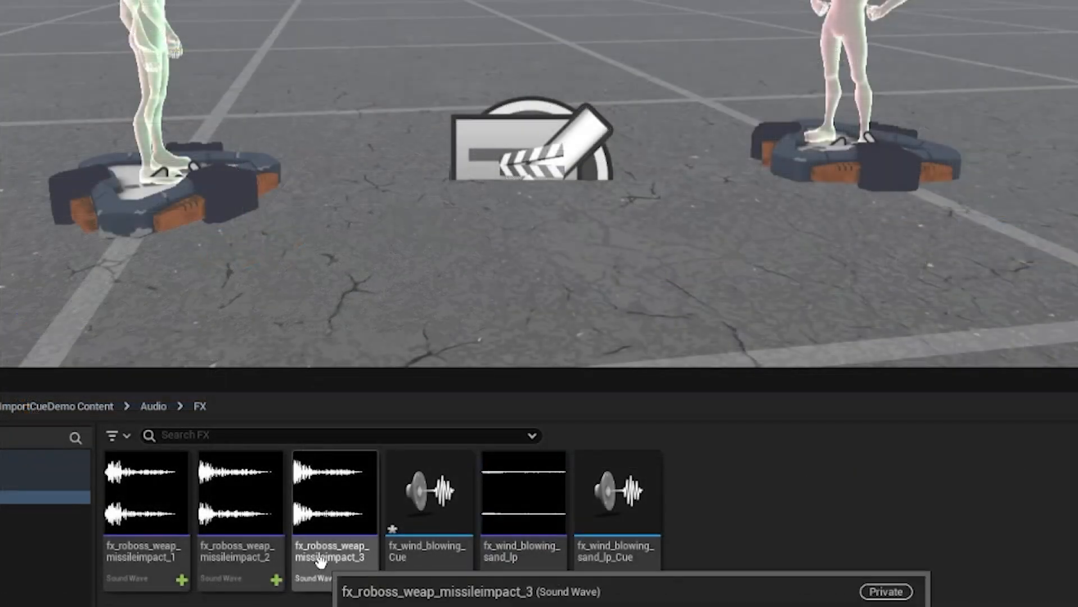
# Step: Create a single sound cue from the three fx_roboss_weap_missileimpact sound waves, keeping the default name
pyautogui.click(326, 439)
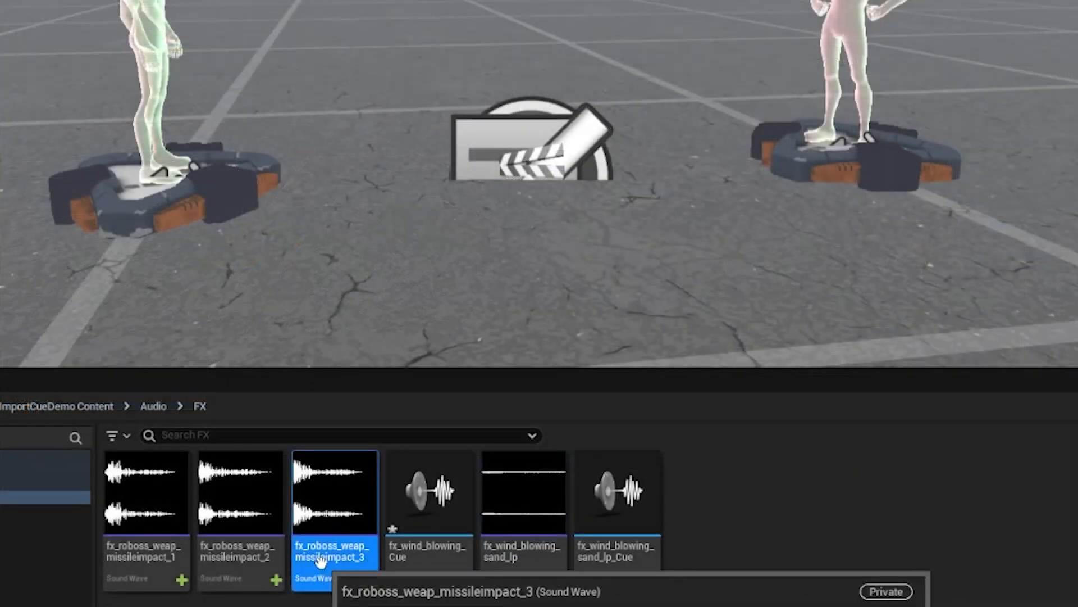
pyautogui.keyDown('ctrl'); pyautogui.click(210, 556); pyautogui.keyUp('ctrl')
pyautogui.keyDown('ctrl'); pyautogui.click(141, 555); pyautogui.keyUp('ctrl')
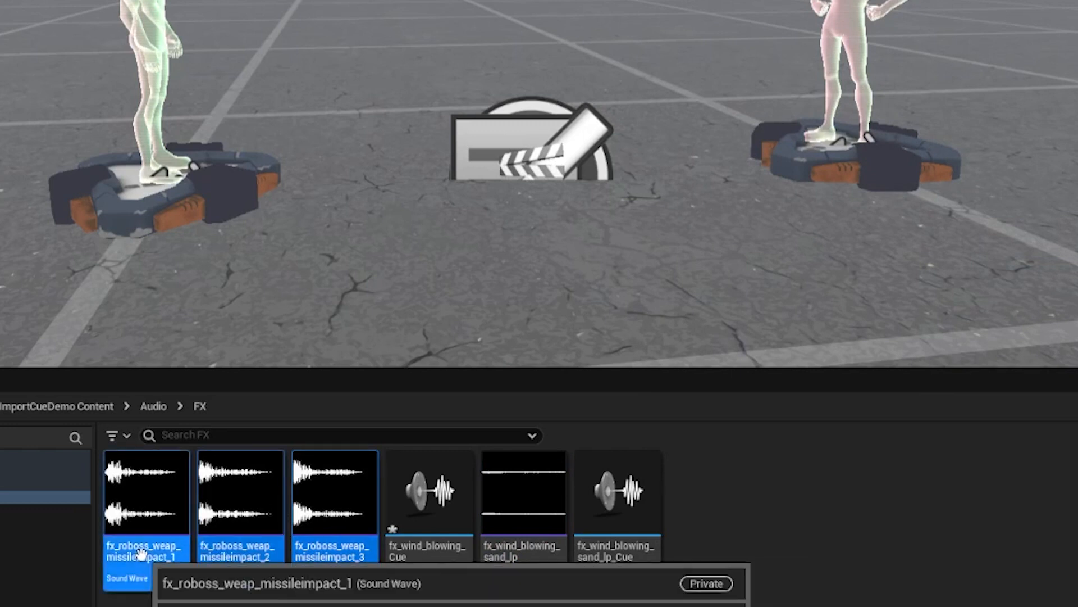
pyautogui.rightClick(141, 555)
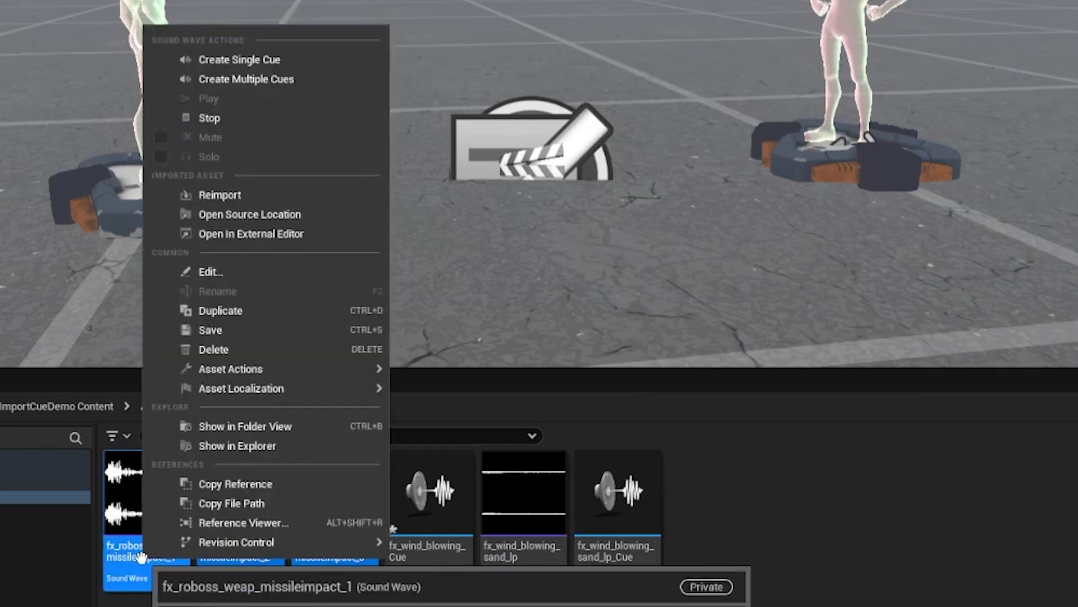
pyautogui.click(328, 61)
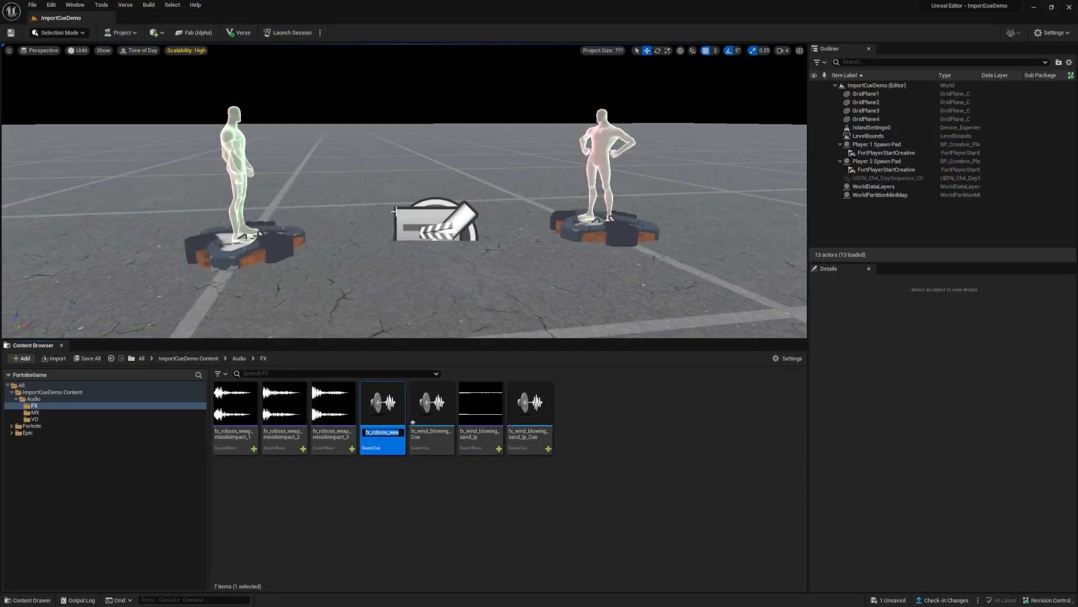
pyautogui.press('Return')
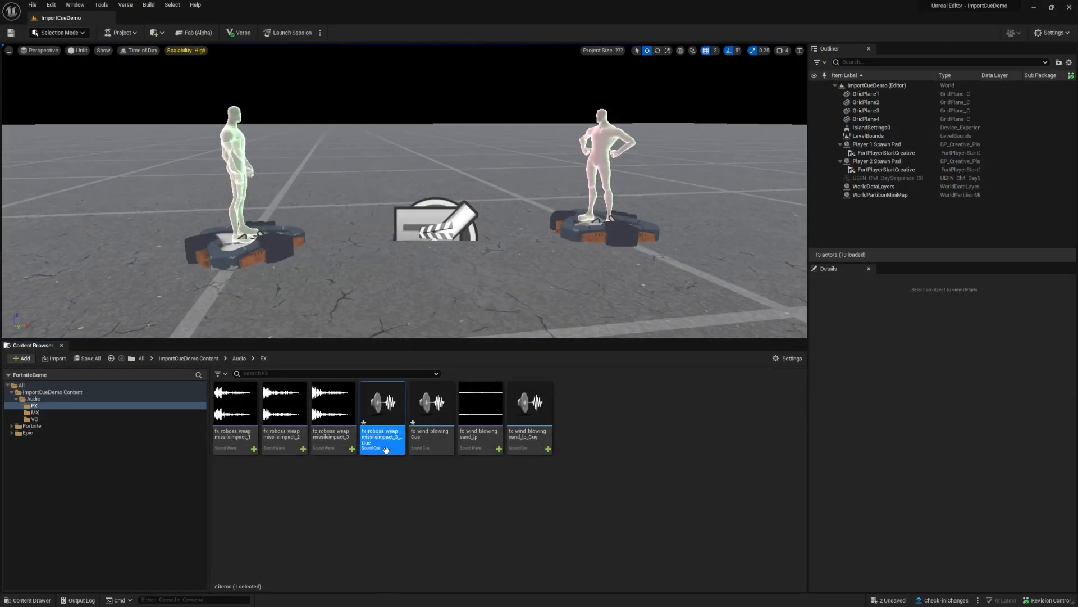
# Step: Open the missile impact sound cue and enlarge its editor window so the whole node graph fits
pyautogui.moveTo(779, 88); pyautogui.dragTo(405, 72)
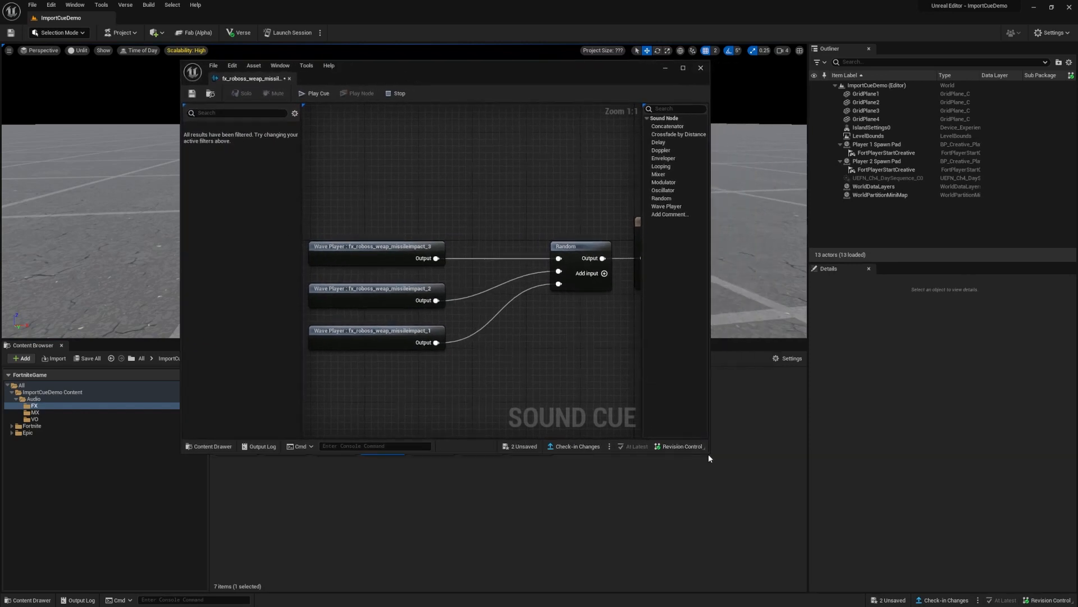
pyautogui.moveTo(709, 454); pyautogui.dragTo(1025, 562)
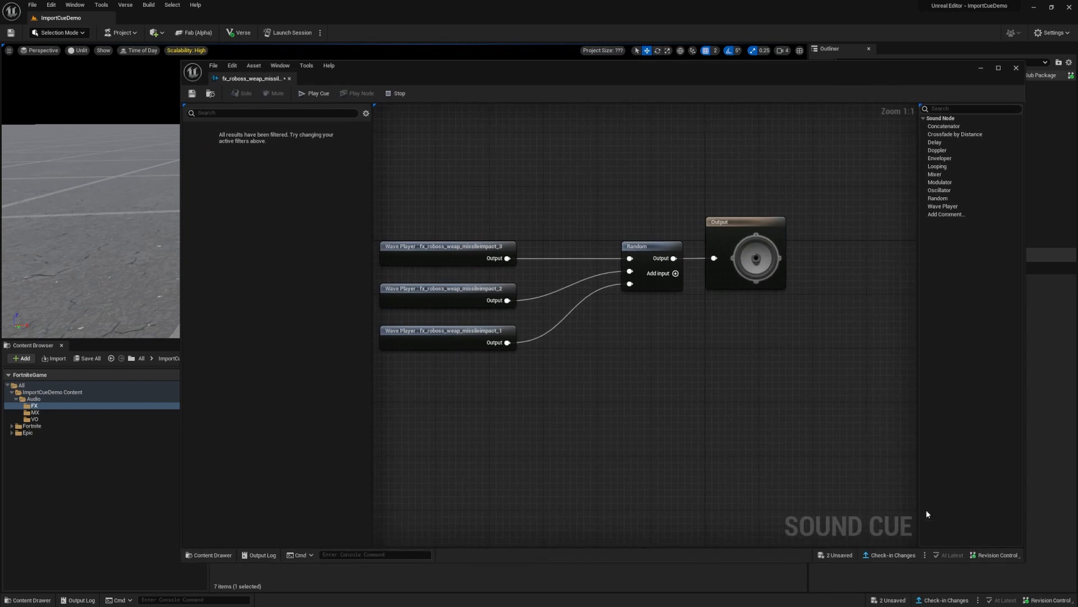
pyautogui.moveTo(767, 490); pyautogui.dragTo(796, 516, button='right')
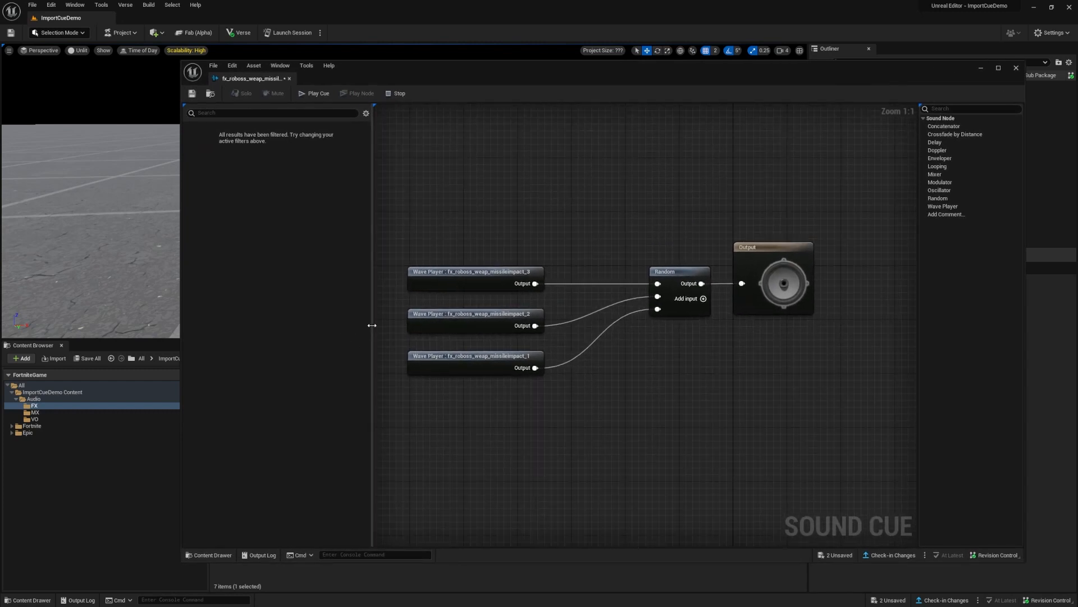
pyautogui.moveTo(372, 325); pyautogui.dragTo(325, 325)
pyautogui.moveTo(577, 406); pyautogui.dragTo(633, 413, button='right')
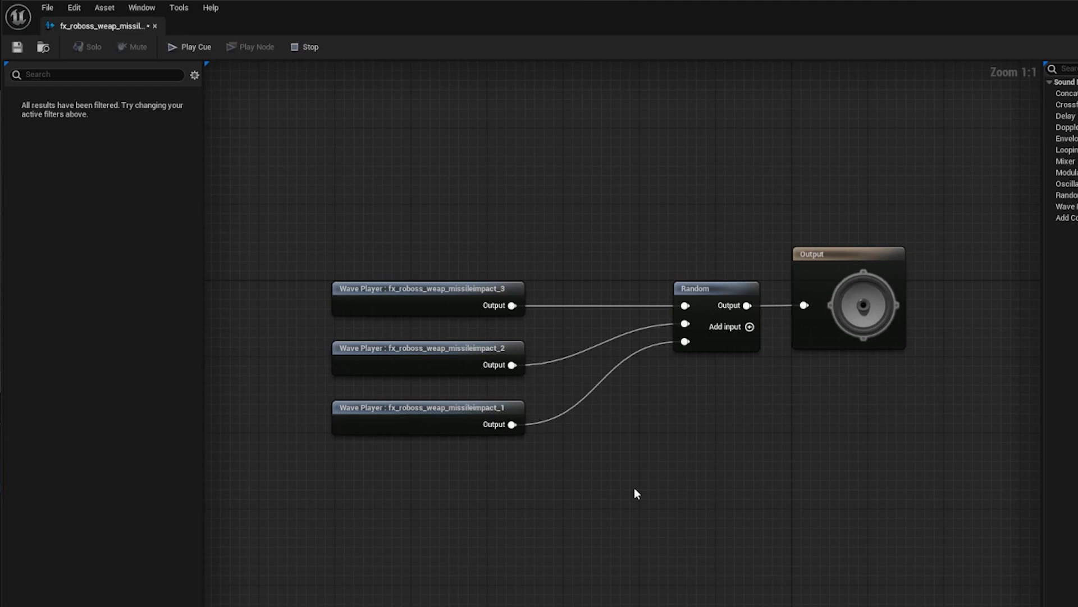
# Step: Add two extra inputs to the Random node and delete both of them again
pyautogui.click(750, 327)
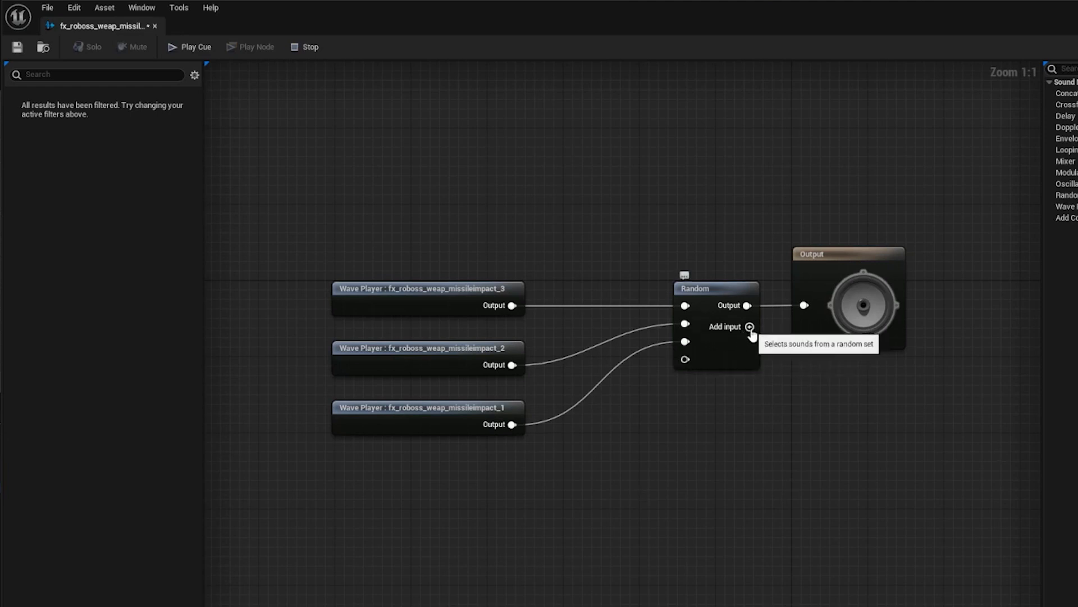
pyautogui.click(749, 326)
pyautogui.rightClick(685, 378)
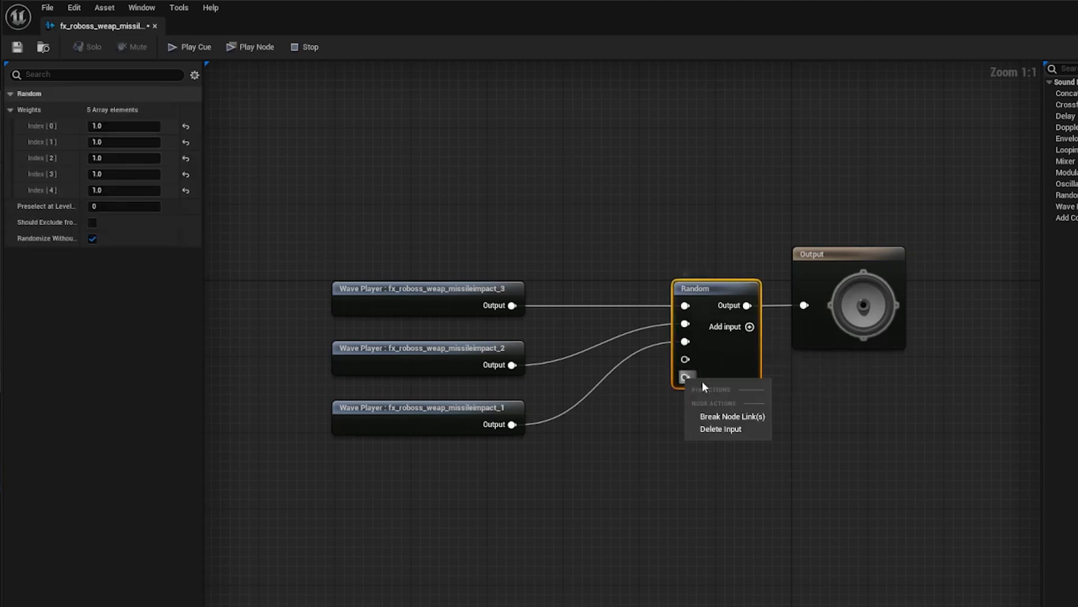
pyautogui.click(727, 433)
pyautogui.rightClick(686, 360)
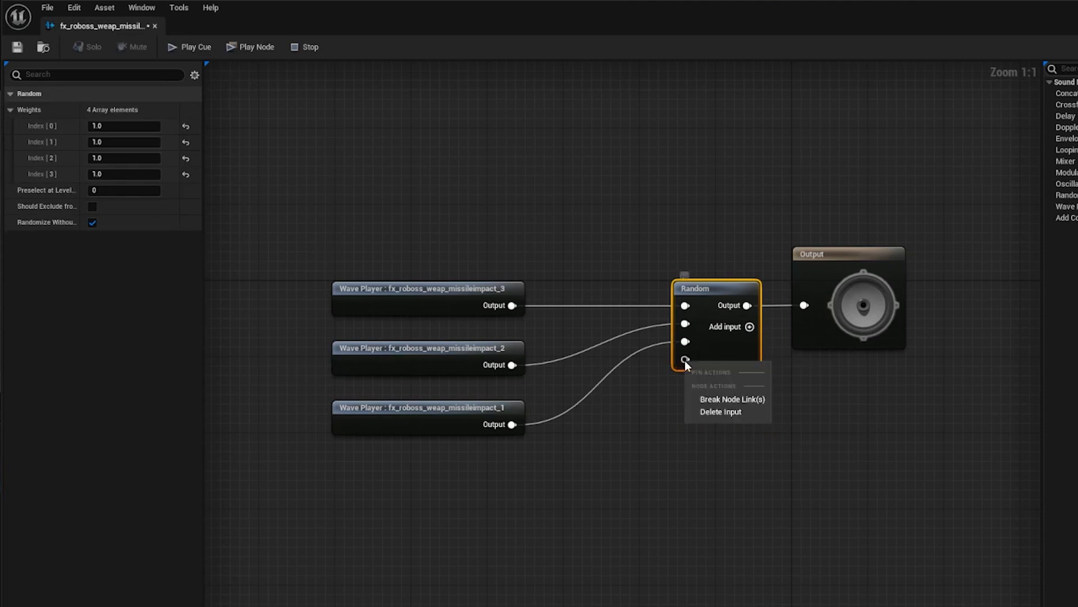
pyautogui.click(721, 413)
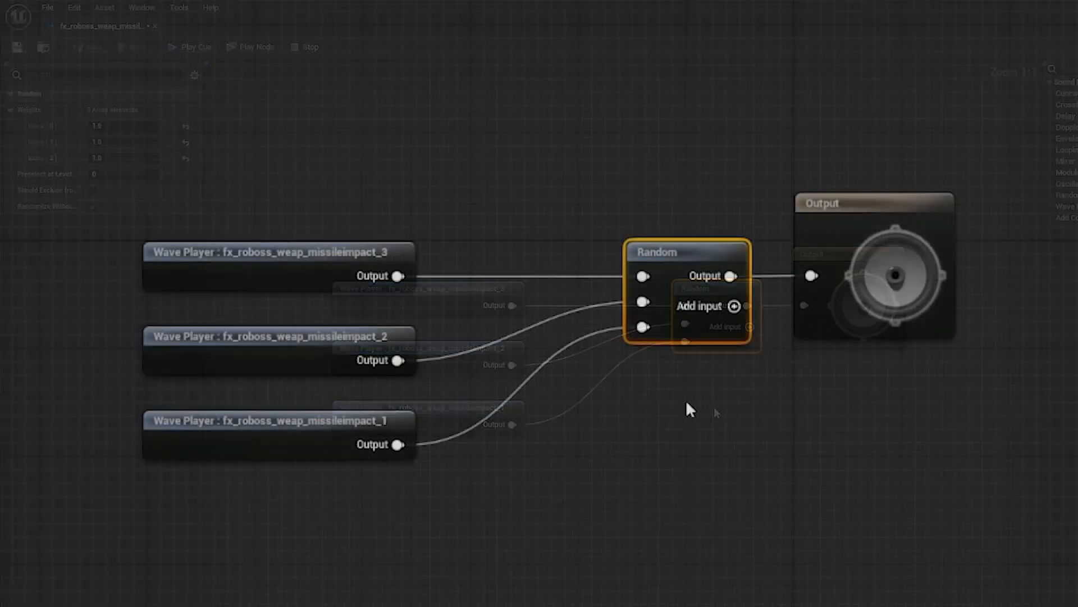
# Step: Break the link from the fx_roboss_weap_missileimpact_1 wave player to the Random node and delete the freed third input
pyautogui.rightClick(687, 341)
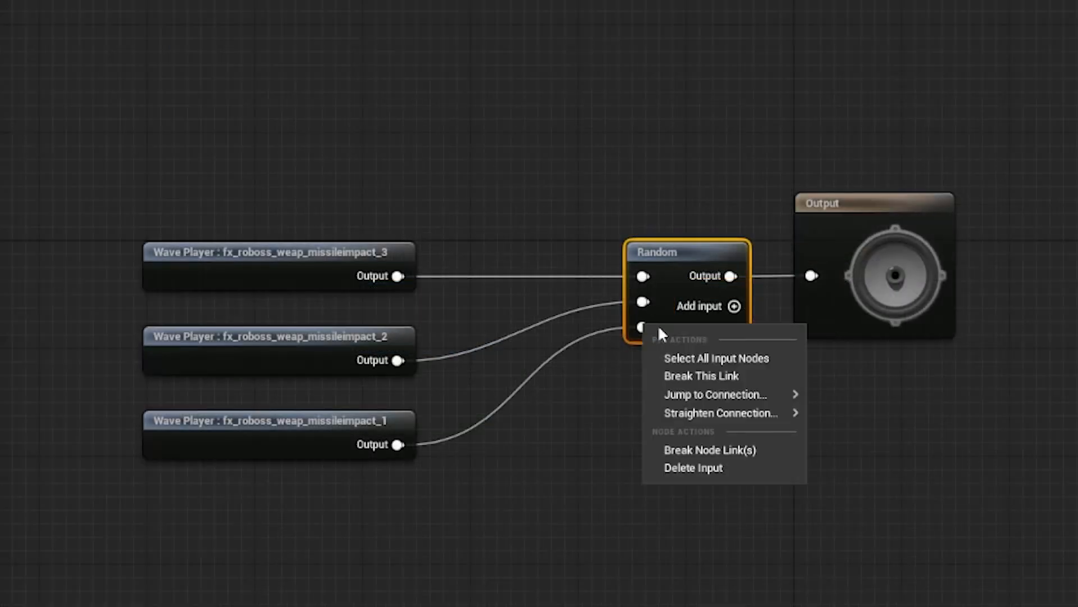
pyautogui.click(703, 374)
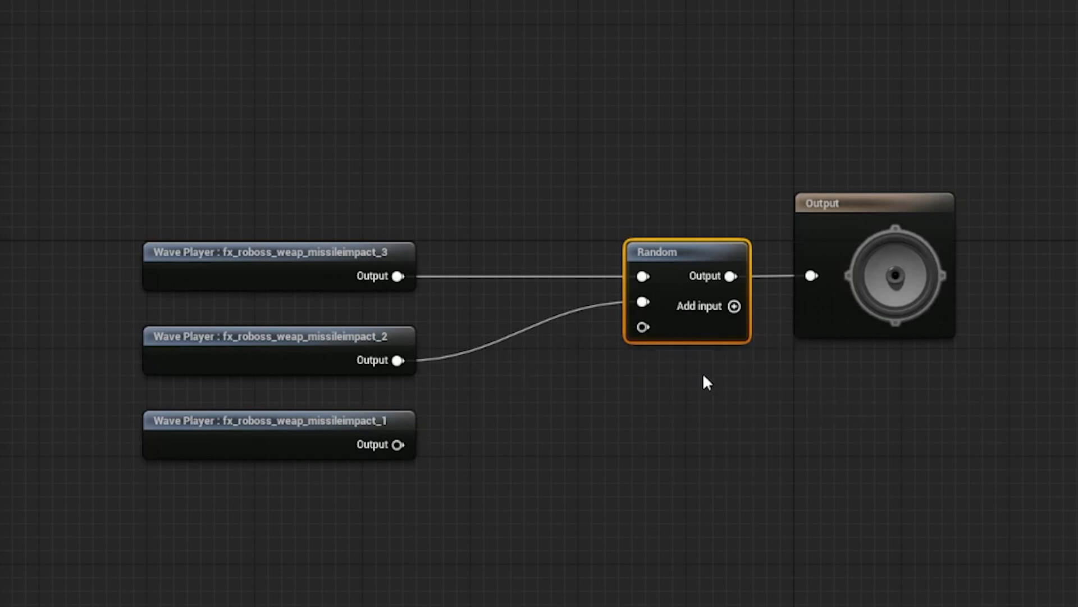
pyautogui.rightClick(643, 327)
pyautogui.click(681, 395)
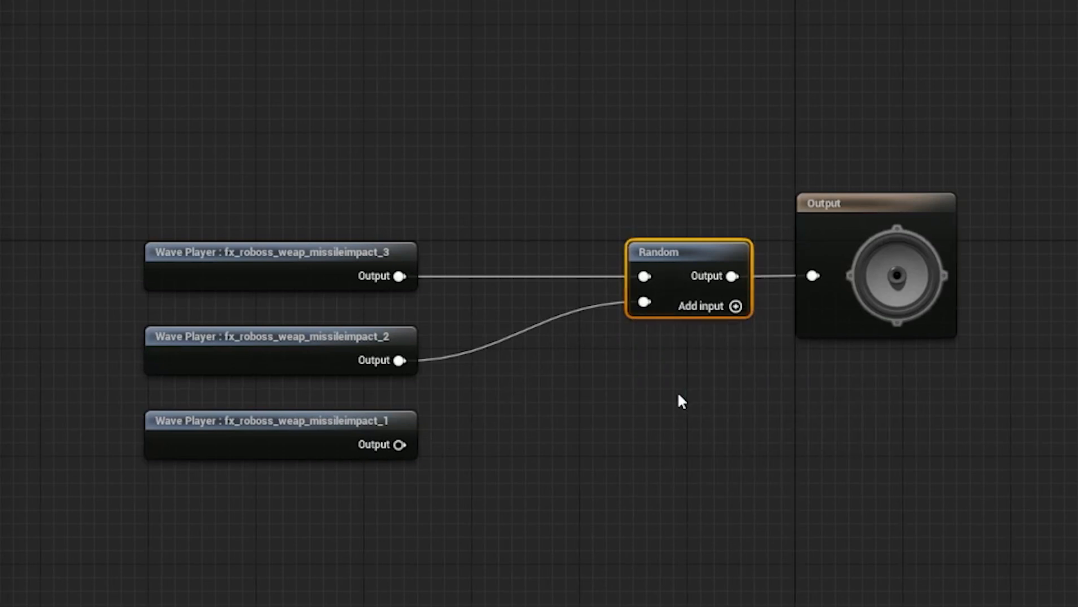
# Step: Add a third input to the Random node and connect the fx_roboss_weap_missileimpact_1 wave player to it
pyautogui.click(736, 306)
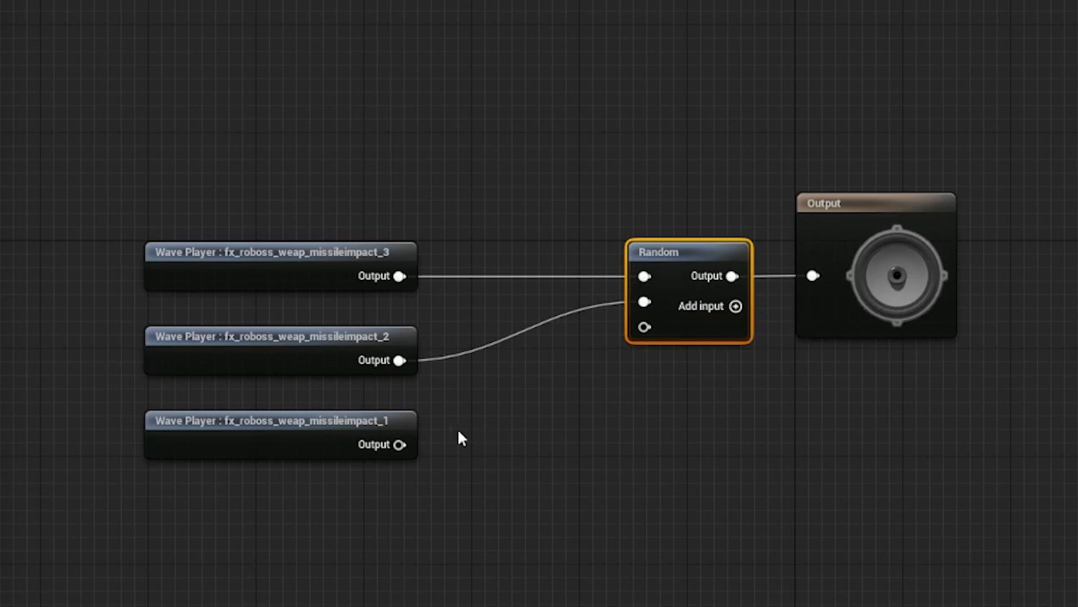
pyautogui.moveTo(399, 444); pyautogui.dragTo(645, 327)
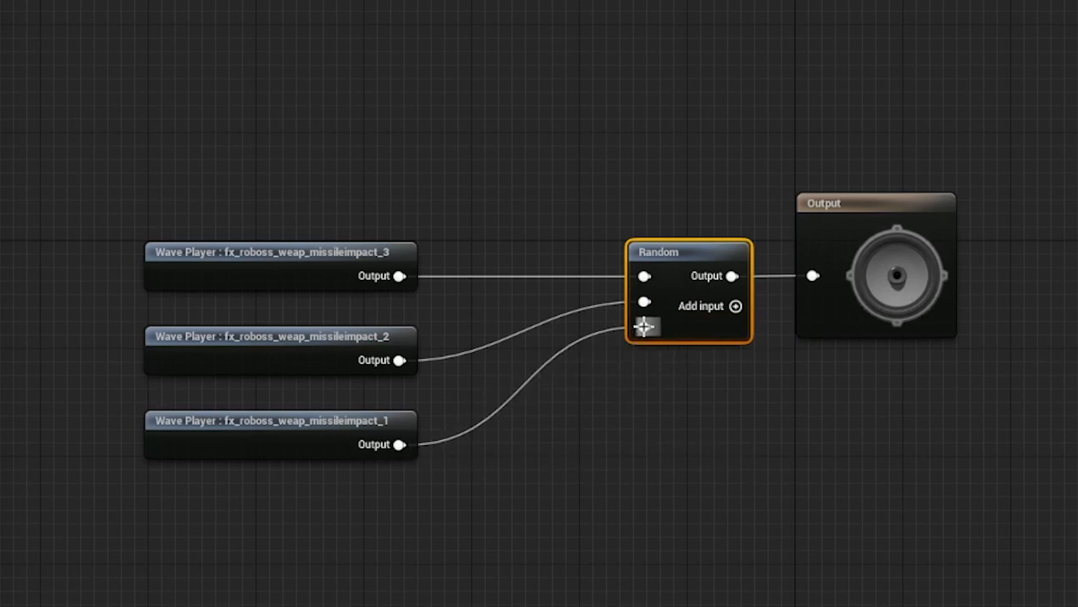
pyautogui.click(662, 430)
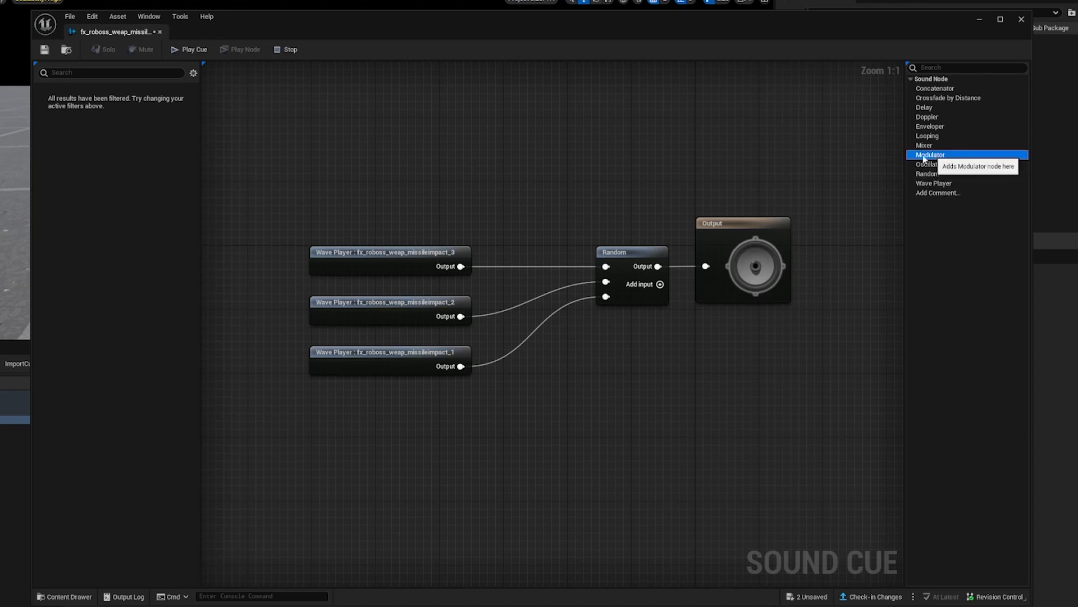
# Step: Add a Modulator node and wire it between the Random node and the Output node, moving the Output aside to make room
pyautogui.moveTo(936, 155); pyautogui.dragTo(682, 189)
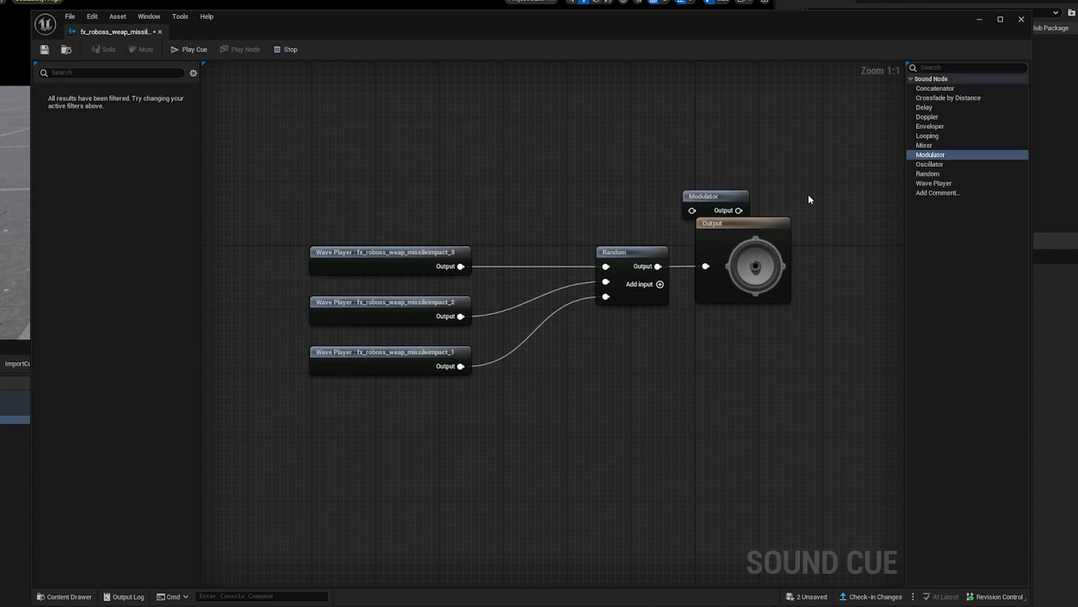
pyautogui.moveTo(809, 200); pyautogui.dragTo(705, 200, button='right')
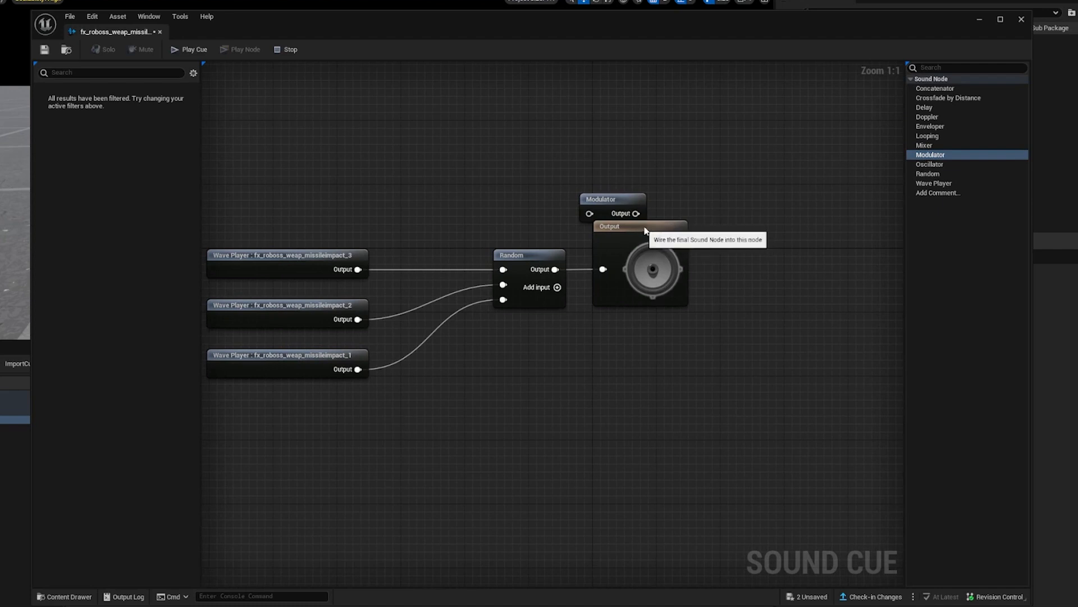
pyautogui.moveTo(643, 230); pyautogui.dragTo(804, 227)
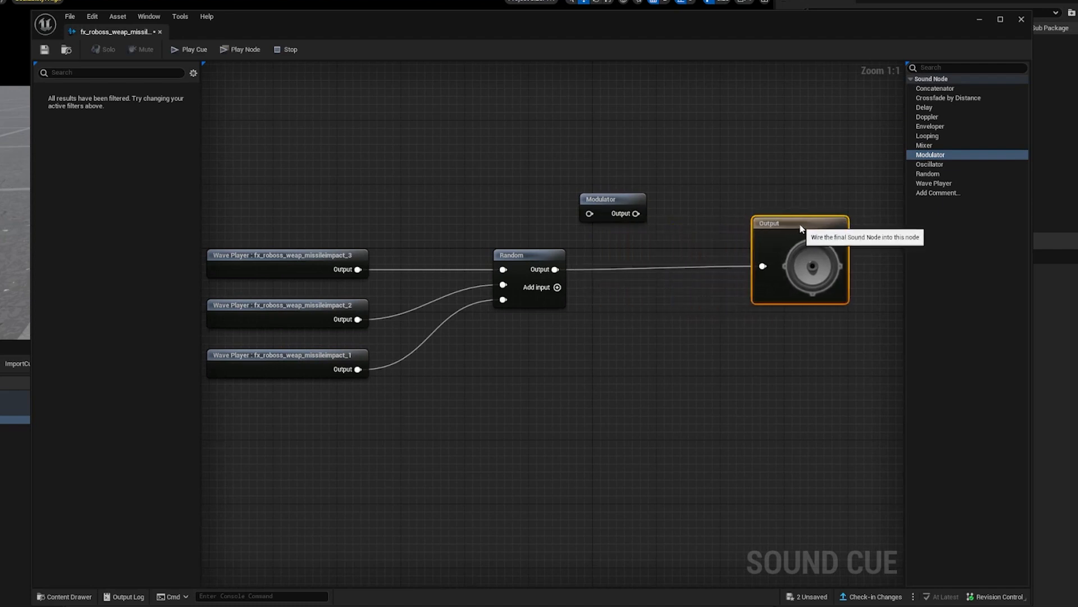
pyautogui.moveTo(642, 206); pyautogui.dragTo(671, 262)
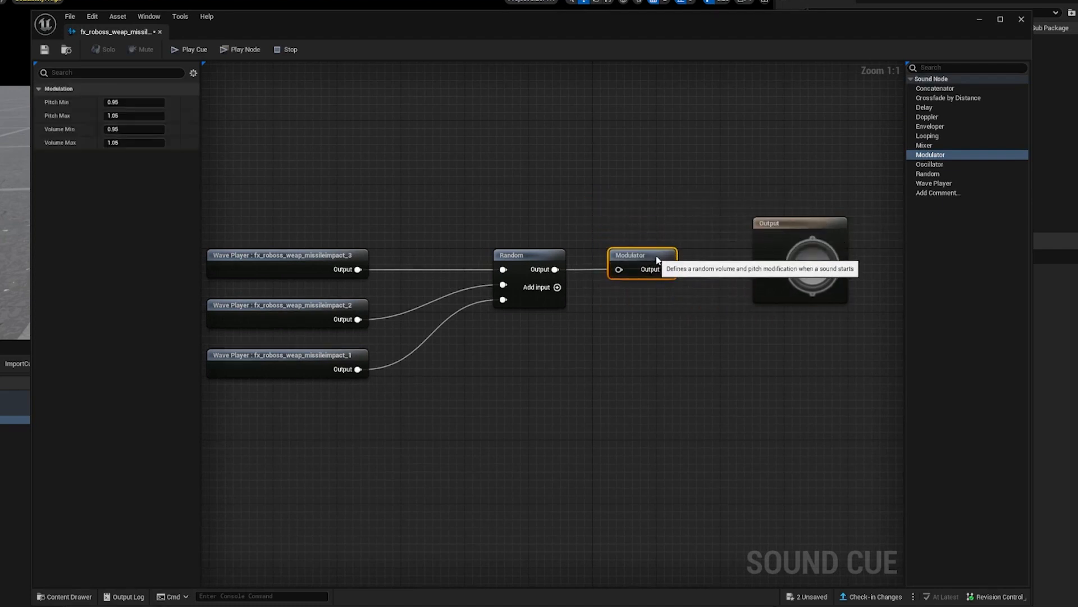
pyautogui.moveTo(555, 269); pyautogui.dragTo(625, 269)
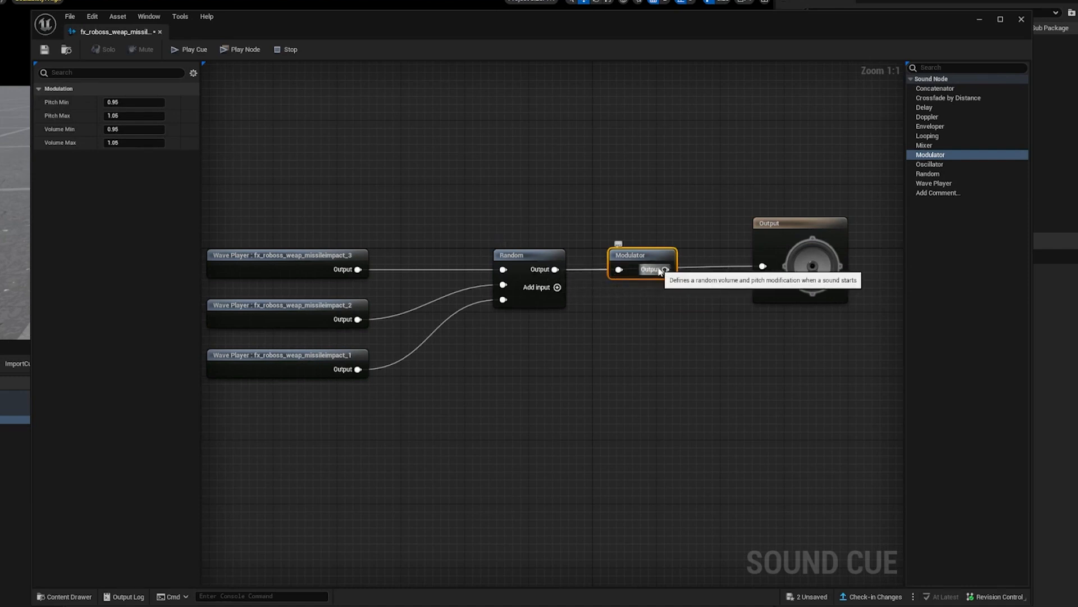
pyautogui.moveTo(665, 269); pyautogui.dragTo(764, 267)
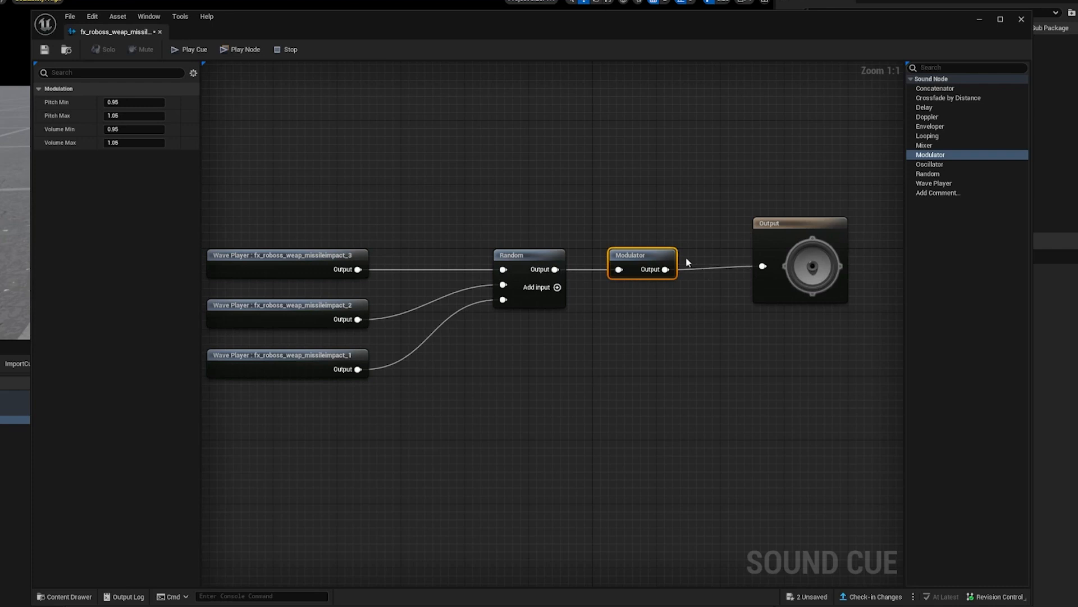
# Step: Set the Modulator's Pitch Min to 0.8, Pitch Max to 1.3, Volume Min to 0.9 and Volume Max to 1.1
pyautogui.click(147, 101)
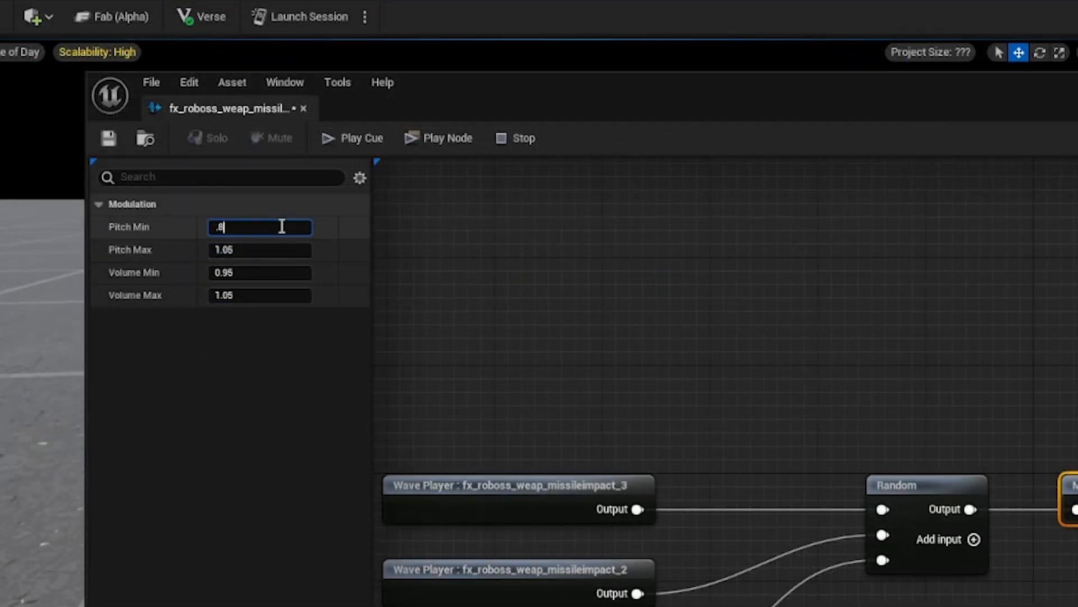
pyautogui.click(267, 251)
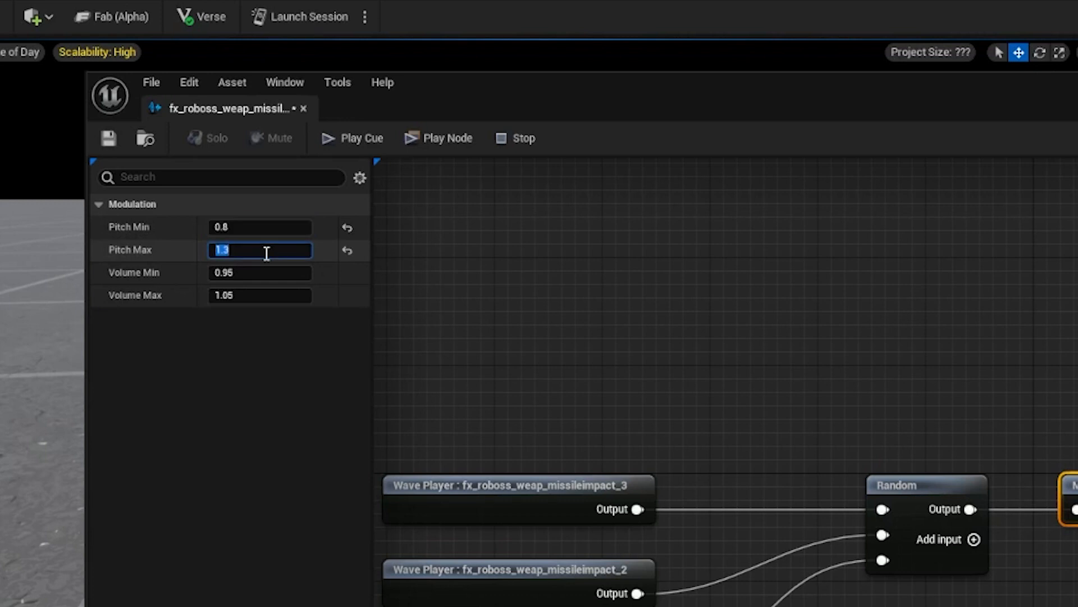
pyautogui.click(263, 274)
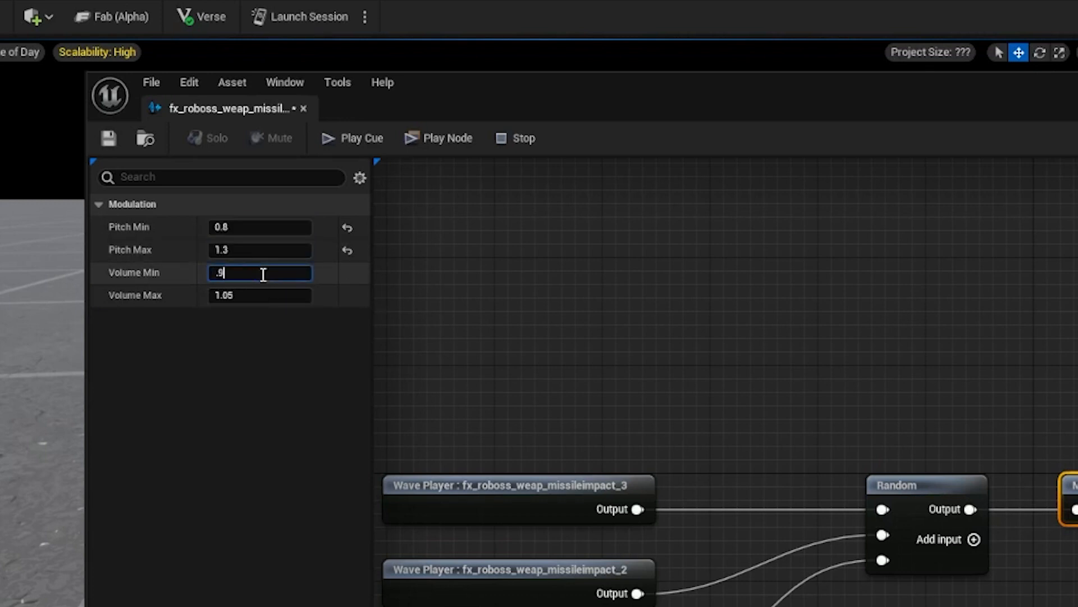
pyautogui.click(256, 295)
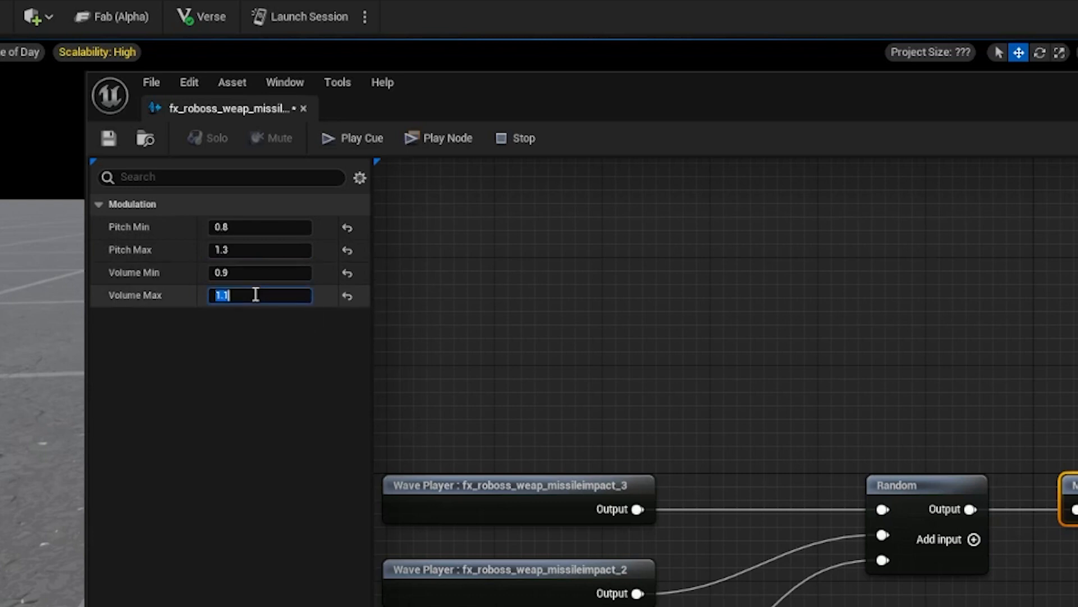
pyautogui.click(264, 338)
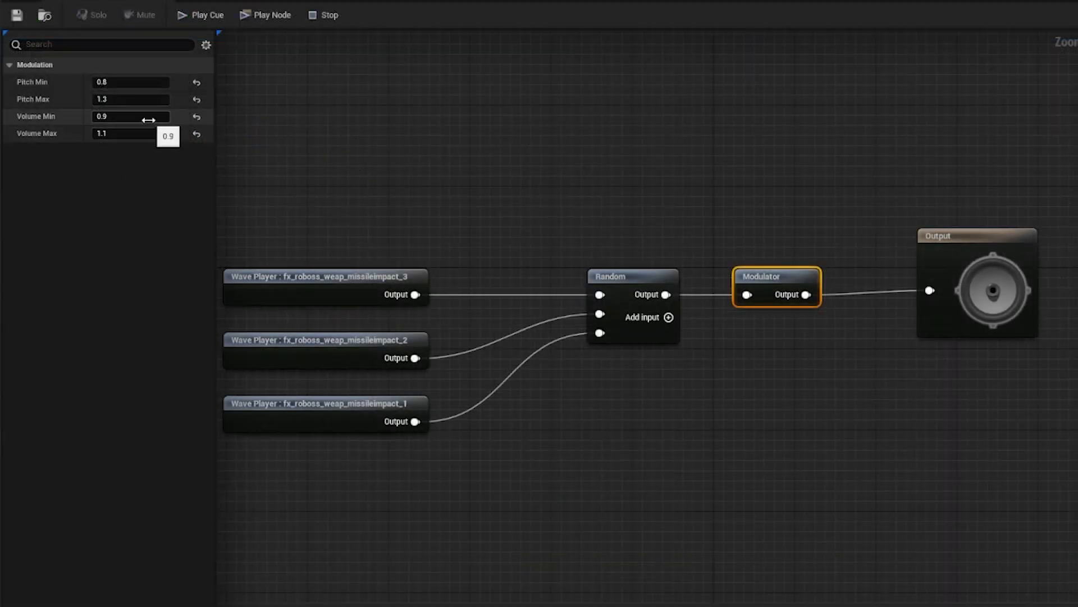
# Step: Set the Modulator's Volume Min and Volume Max both to 1.0
pyautogui.click(149, 120)
pyautogui.click(128, 136)
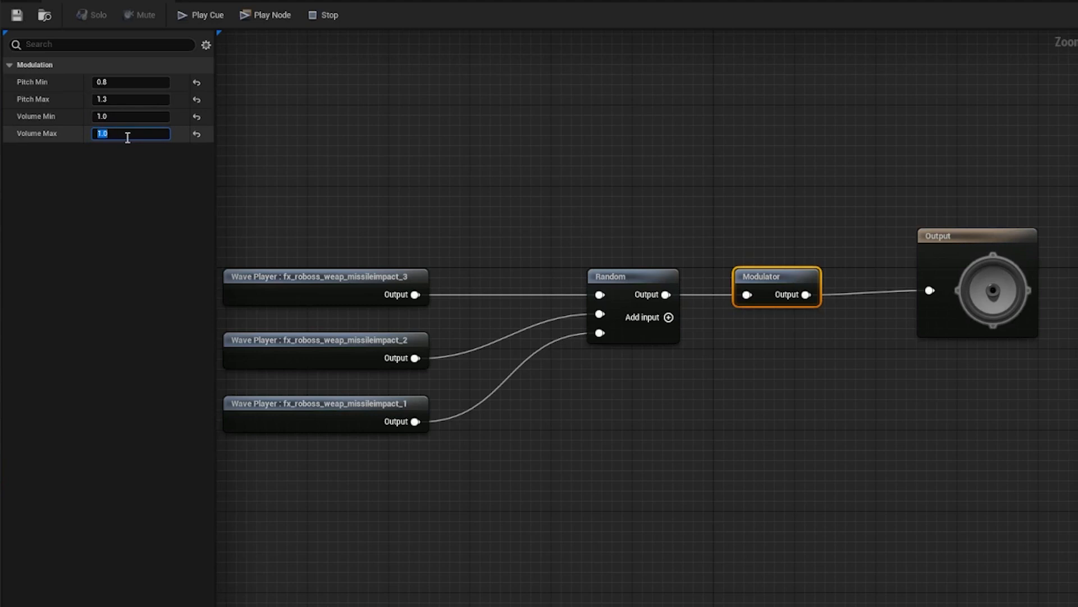
pyautogui.click(109, 184)
pyautogui.moveTo(399, 169); pyautogui.dragTo(447, 153, button='right')
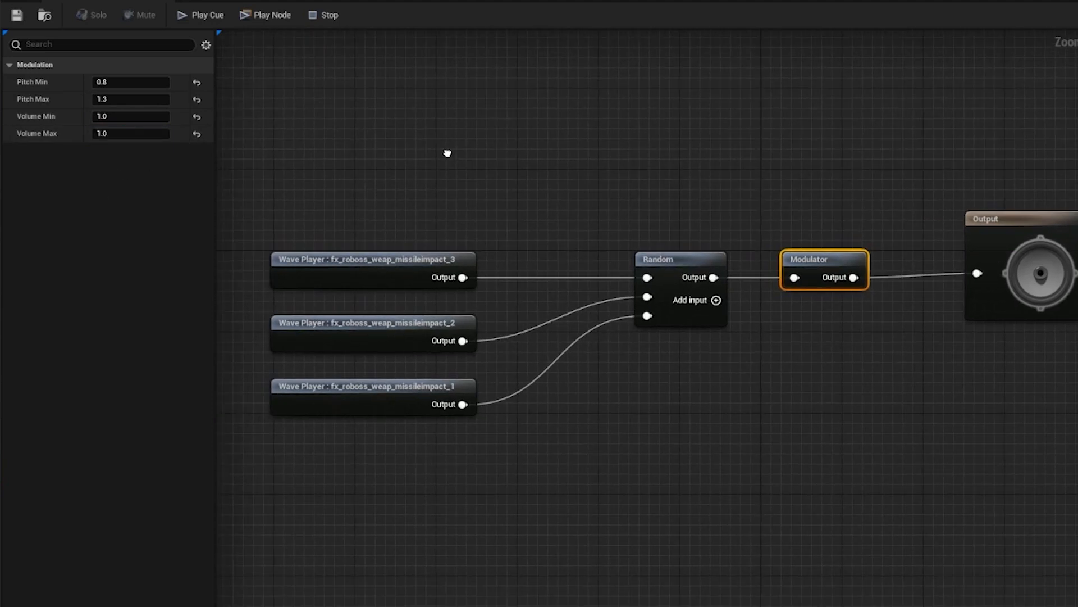
# Step: Play the cue several times to hear the random pitch variations, stop playback and deselect the Modulator
pyautogui.click(202, 15)
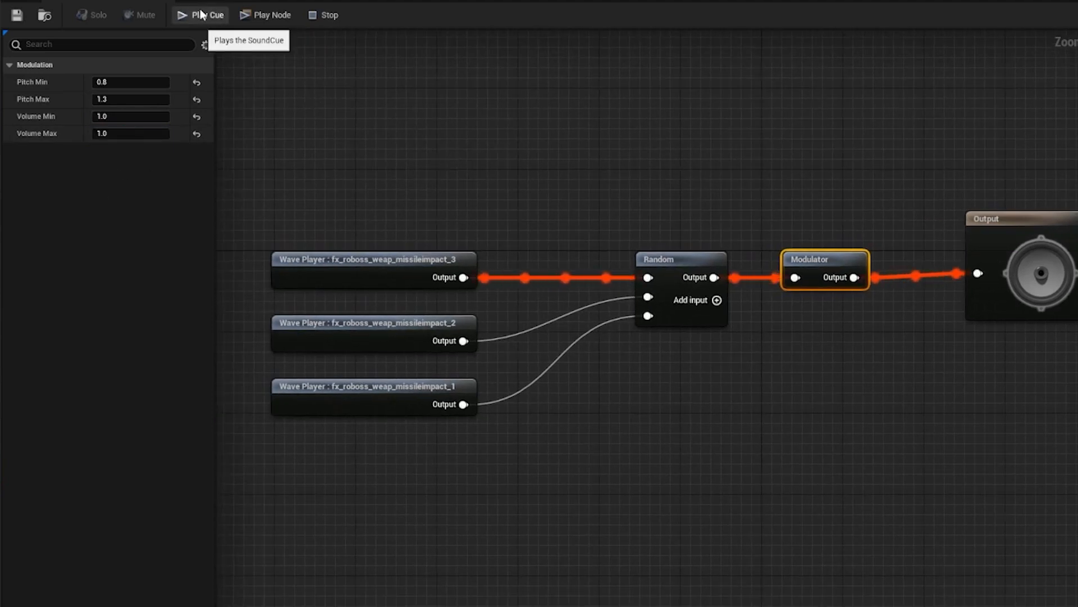
pyautogui.click(201, 15)
pyautogui.click(201, 15)
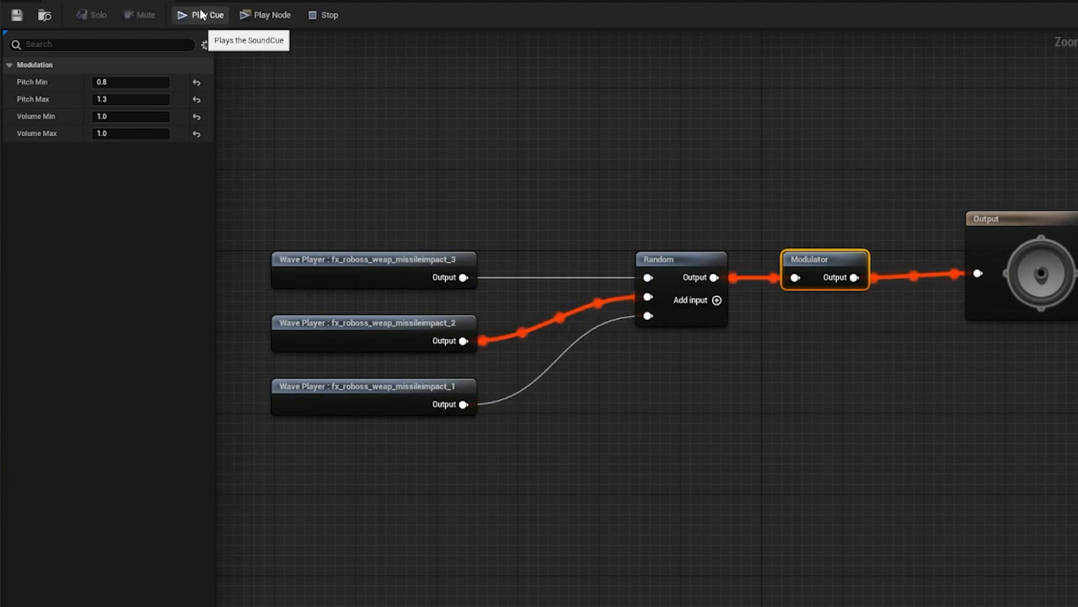
pyautogui.click(201, 15)
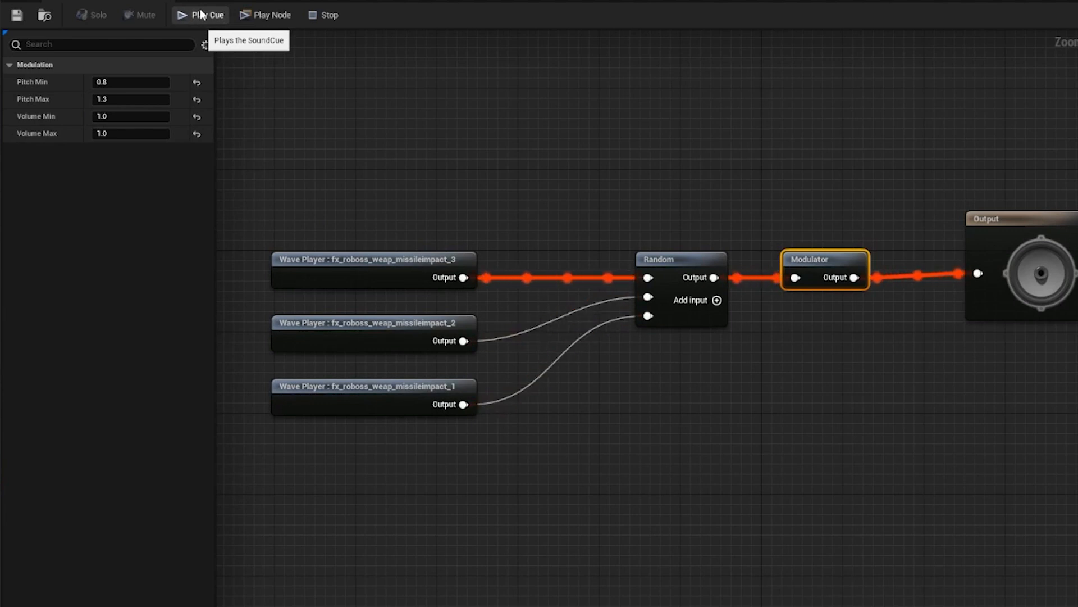
pyautogui.click(329, 16)
pyautogui.click(444, 124)
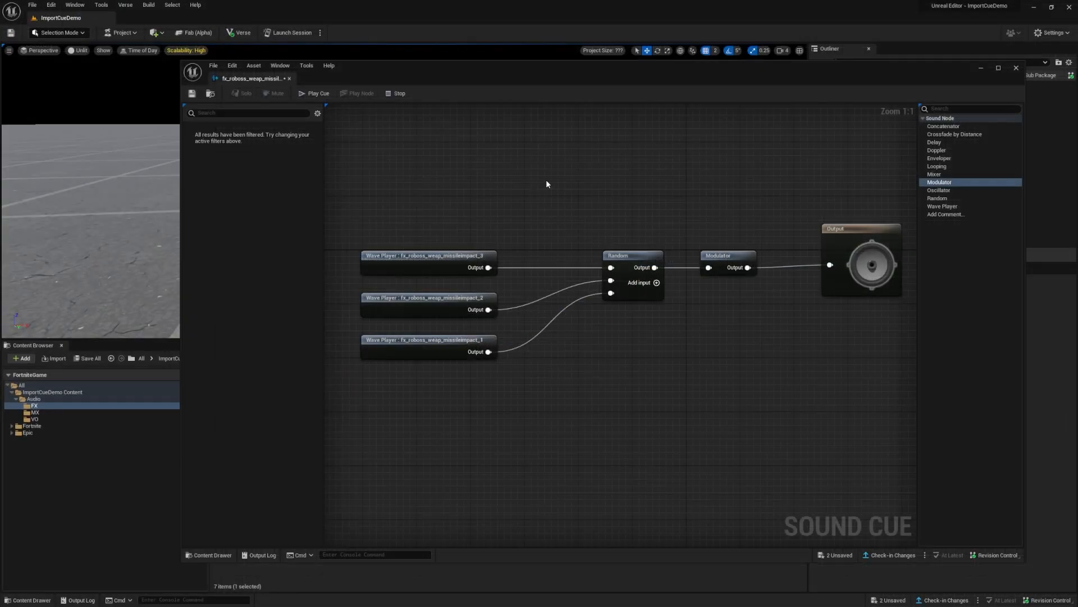
# Step: Replace the Random and Modulator nodes with a three-input Mixer wired from the three missile impact wave players to the Output
pyautogui.moveTo(581, 183); pyautogui.dragTo(743, 341)
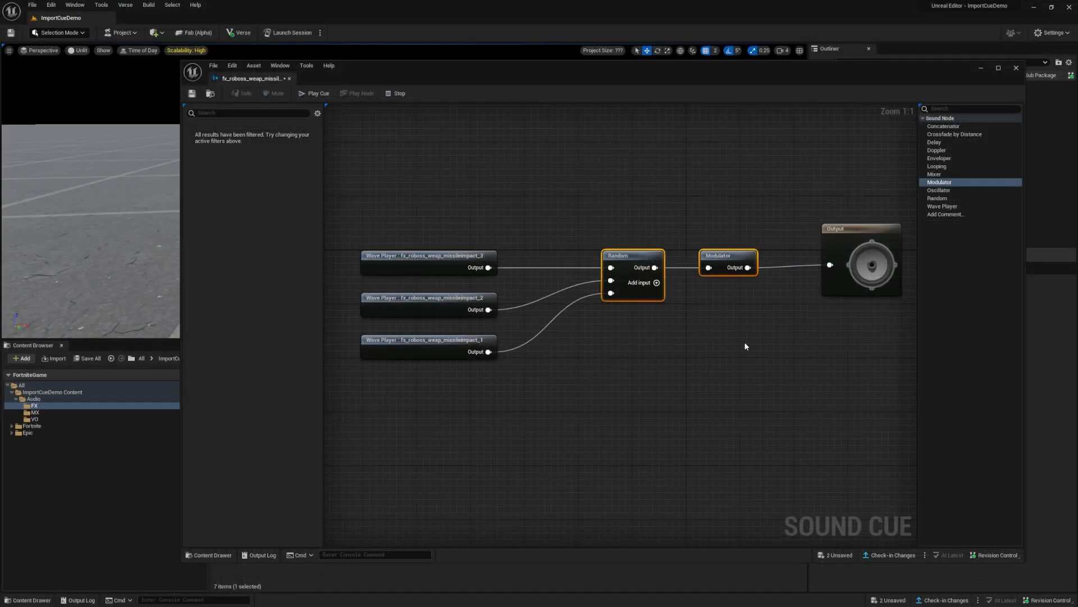
pyautogui.press('Delete')
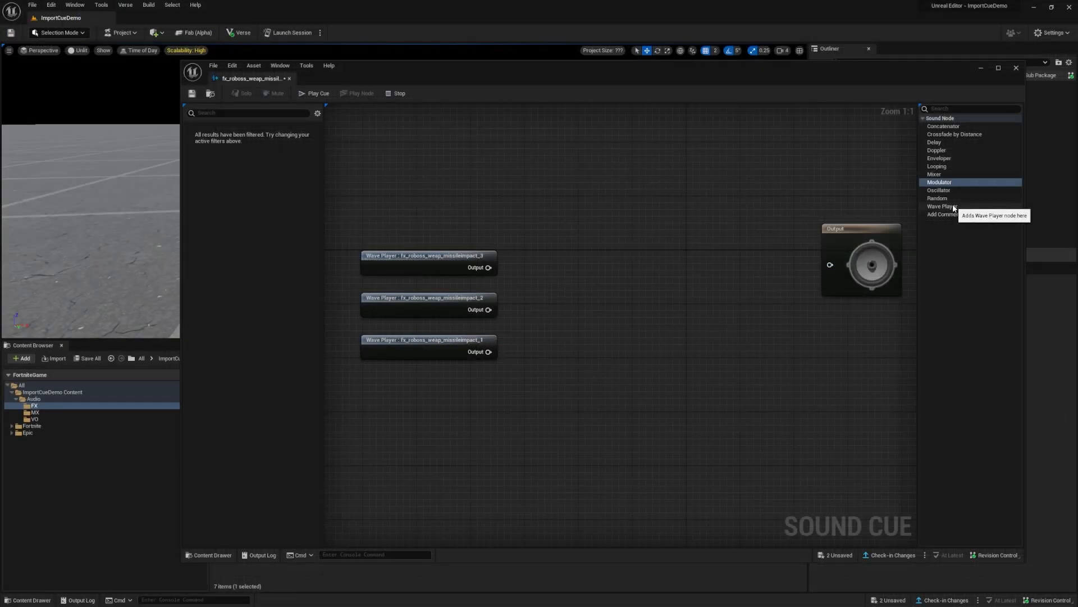
pyautogui.moveTo(934, 174); pyautogui.dragTo(623, 250)
pyautogui.click(633, 283)
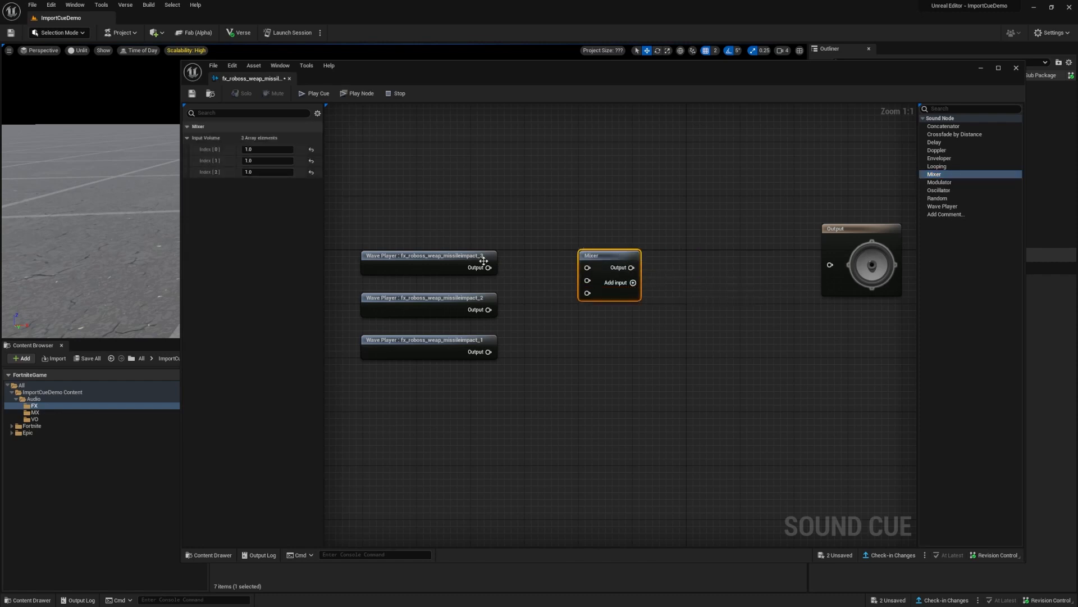
pyautogui.moveTo(488, 267); pyautogui.dragTo(588, 268)
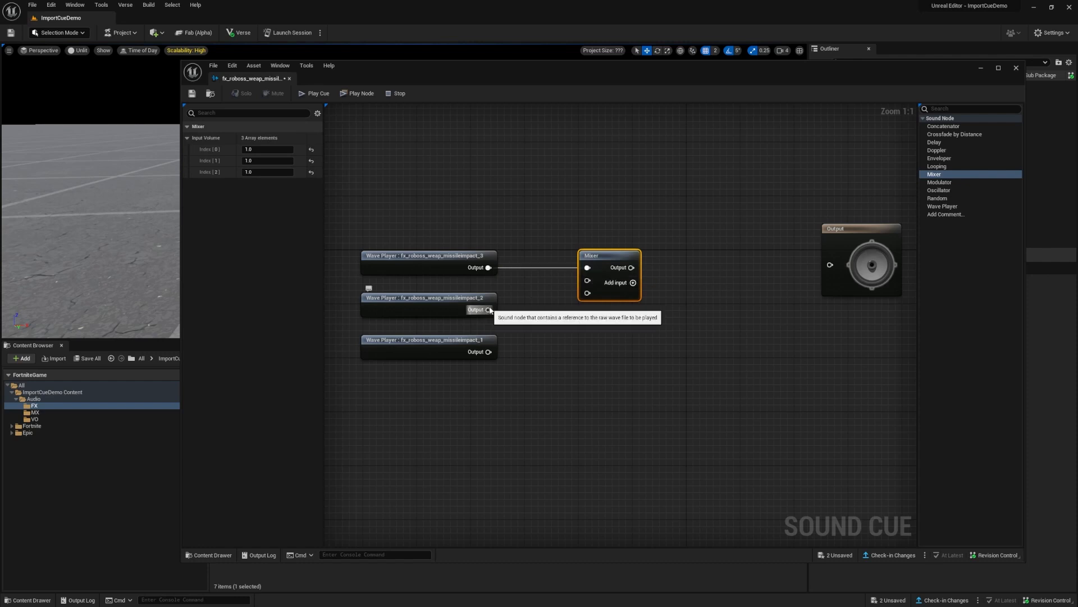
pyautogui.moveTo(489, 309); pyautogui.dragTo(488, 352)
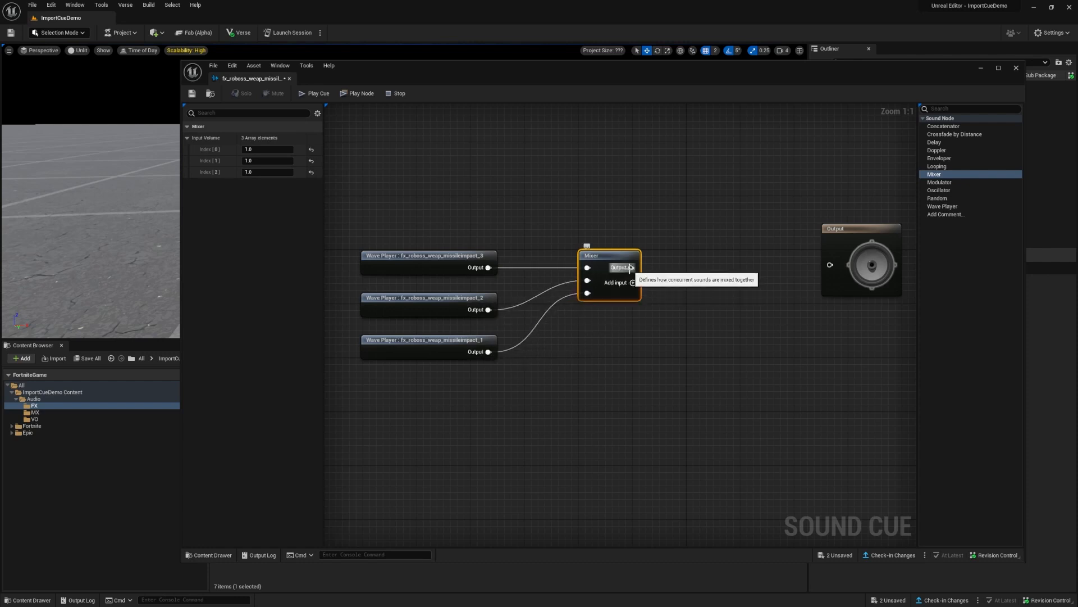
pyautogui.moveTo(630, 267); pyautogui.dragTo(832, 265)
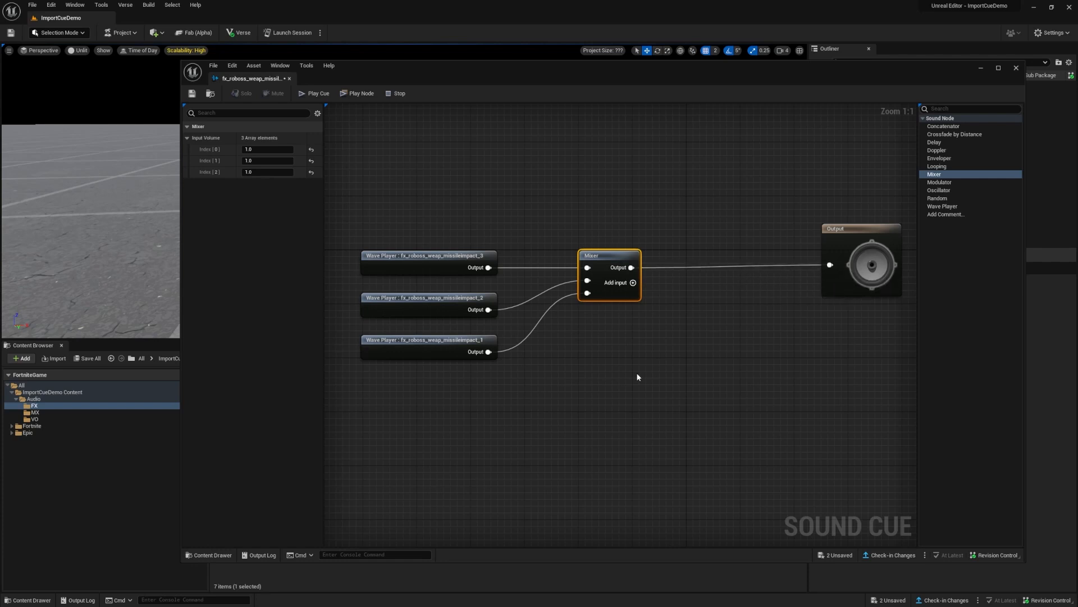
# Step: Set the Mixer's input volumes to 0.8 for index 0 and 1.5 for index 2, and play the cue
pyautogui.click(280, 150)
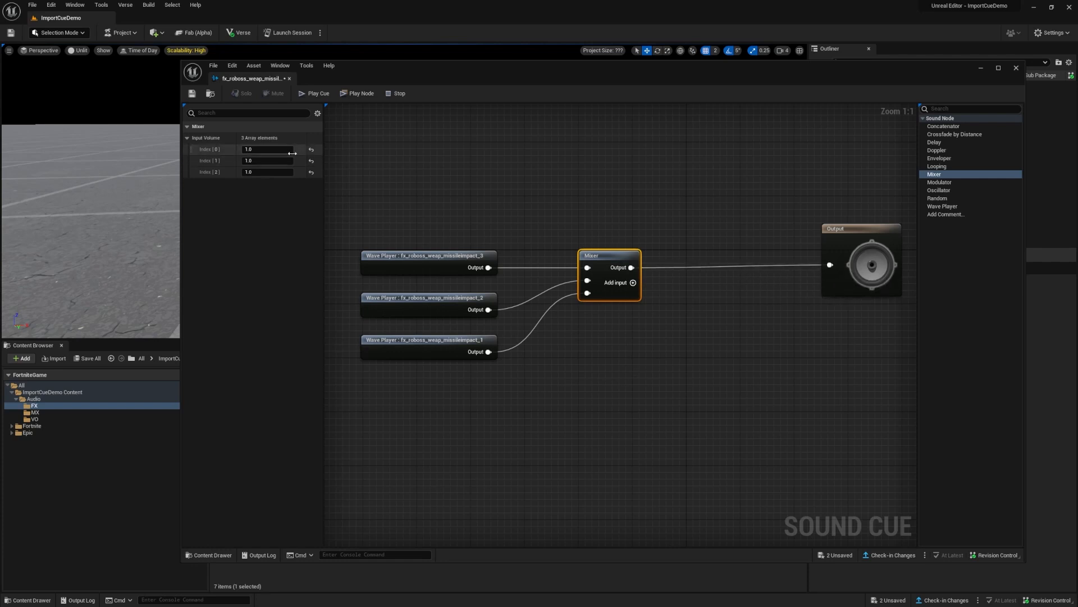
pyautogui.click(269, 170)
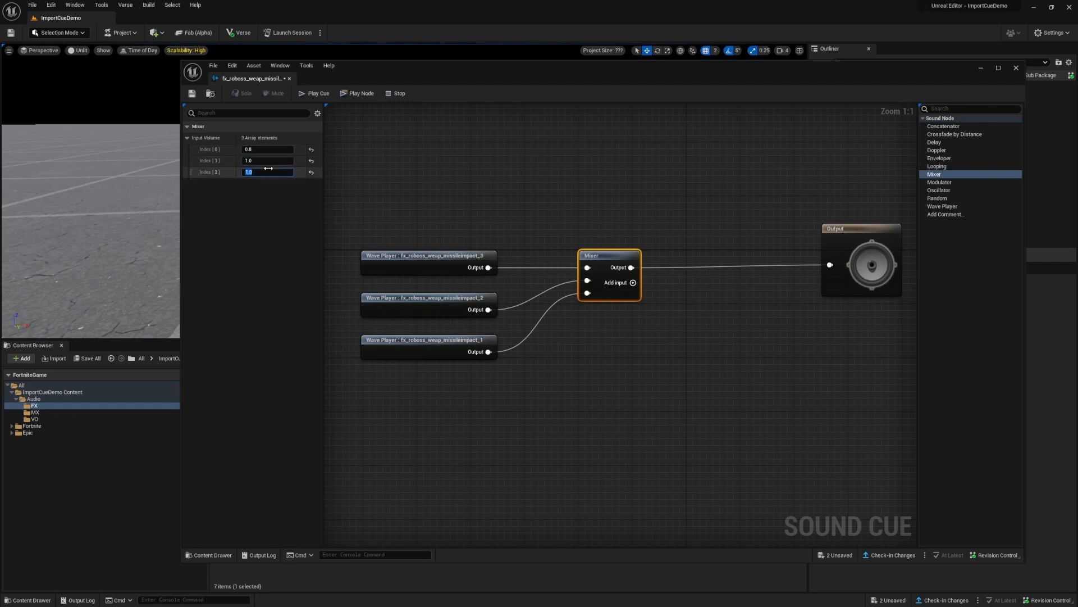
pyautogui.click(479, 205)
pyautogui.click(318, 93)
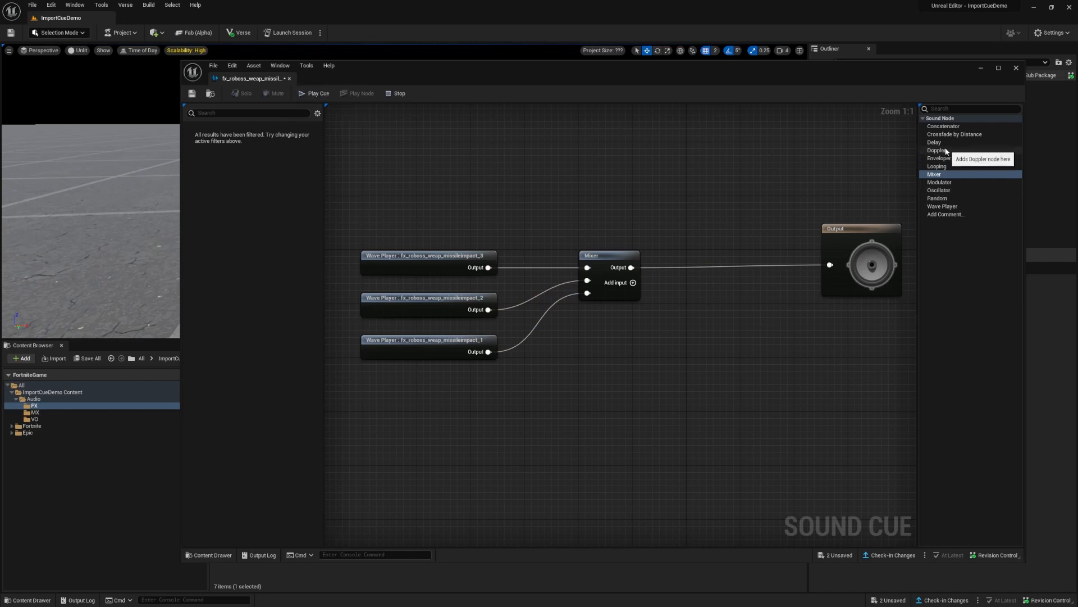
# Step: Insert a Delay node between the fx_roboss_weap_missileimpact_1 wave player and the Mixer, with Delay Min 0.3 and Delay Max 0.7
pyautogui.moveTo(939, 145); pyautogui.dragTo(588, 294)
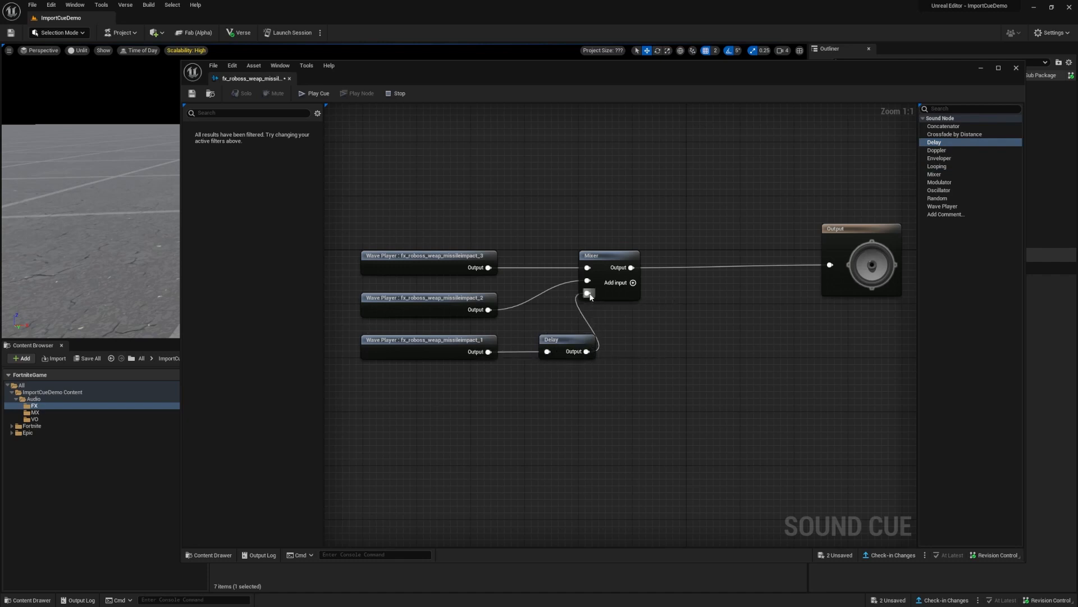
pyautogui.click(553, 337)
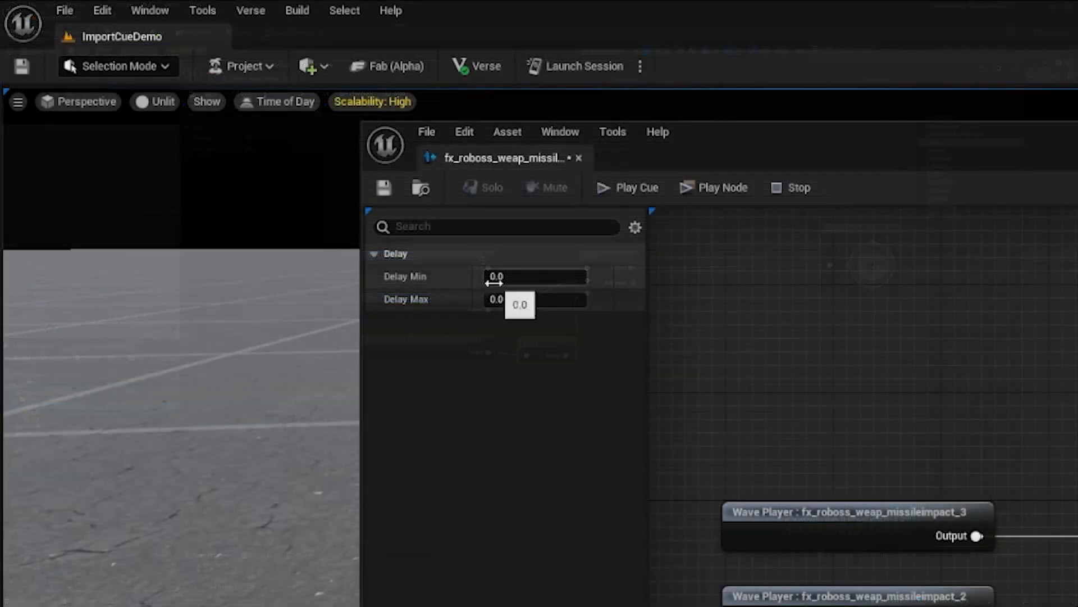
pyautogui.click(494, 280)
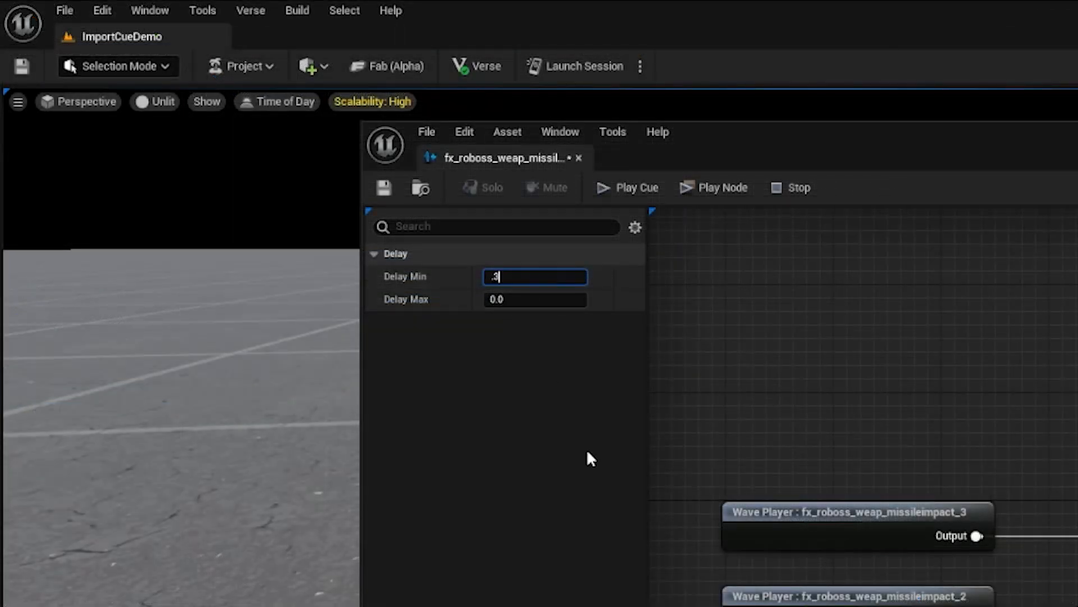
pyautogui.press('Return')
pyautogui.click(547, 300)
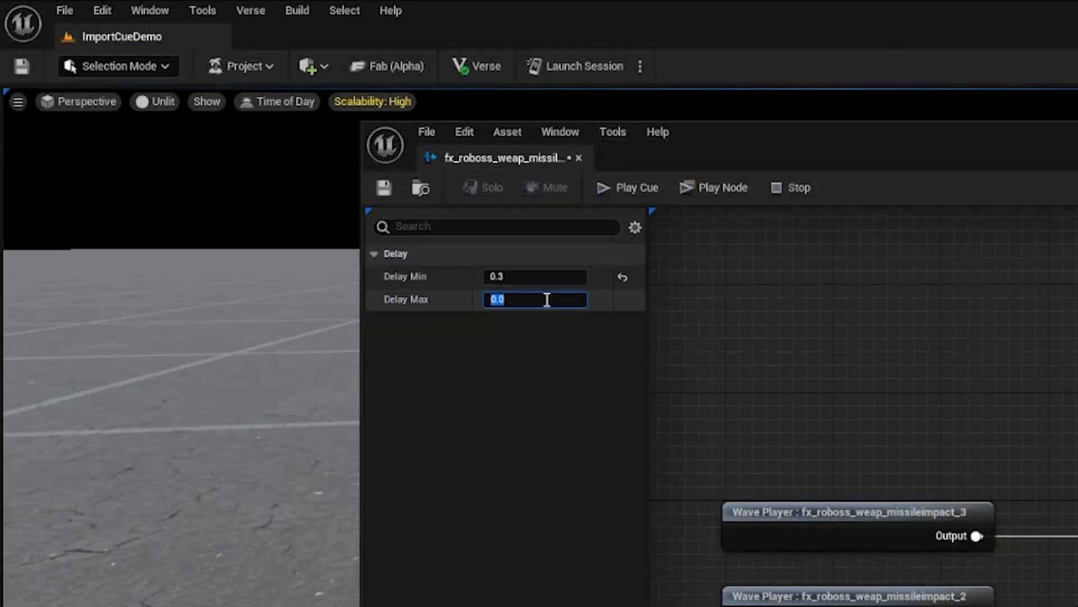
pyautogui.press('Return')
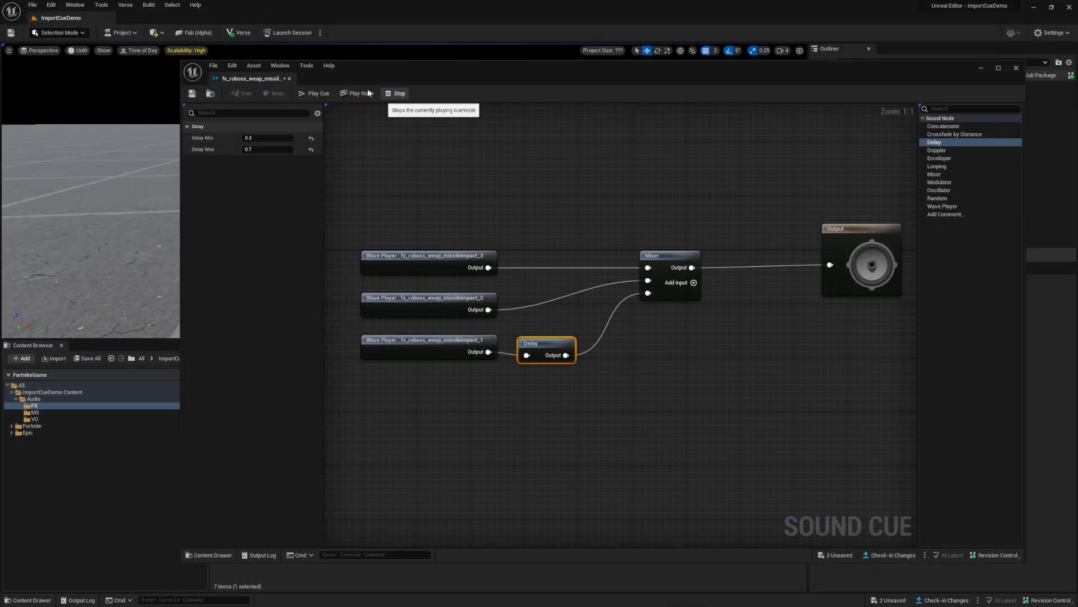
# Step: Play the cue repeatedly to hear the mixed impacts with the delayed third sound
pyautogui.click(297, 94)
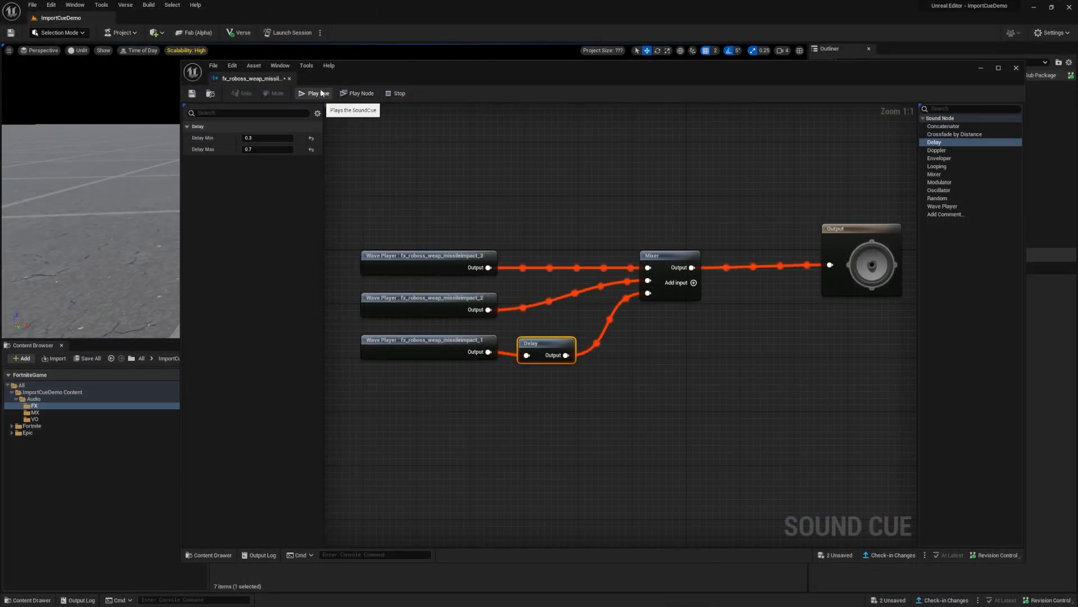
pyautogui.click(321, 90)
pyautogui.click(322, 93)
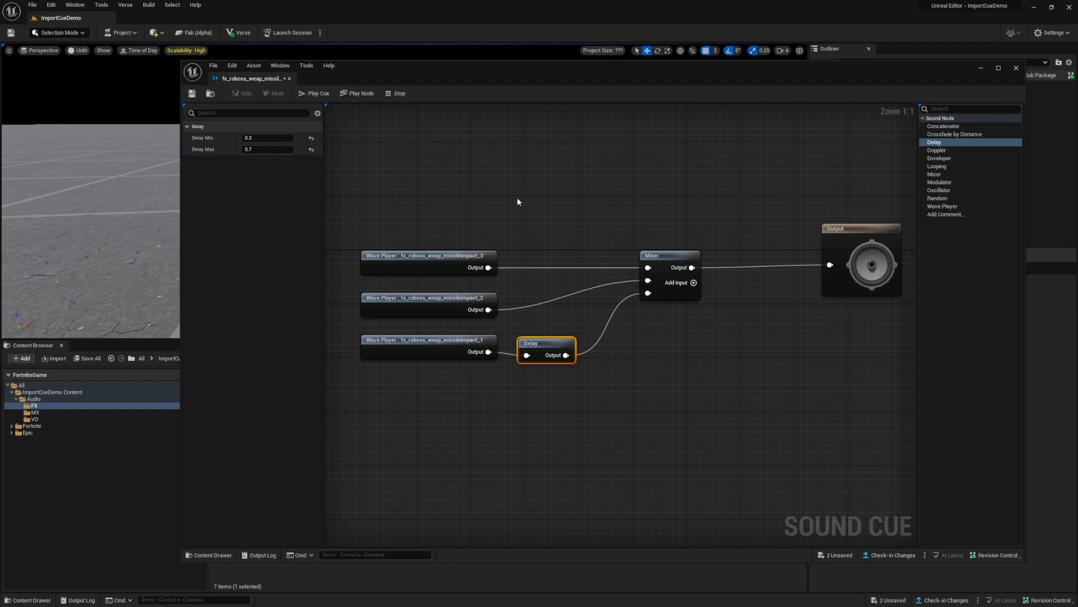
# Step: Replace the Mixer and Delay nodes with a three-input Concatenator wired from the three missile impact wave players to the Output, and play the cue
pyautogui.moveTo(519, 203); pyautogui.dragTo(686, 384)
pyautogui.press('Delete')
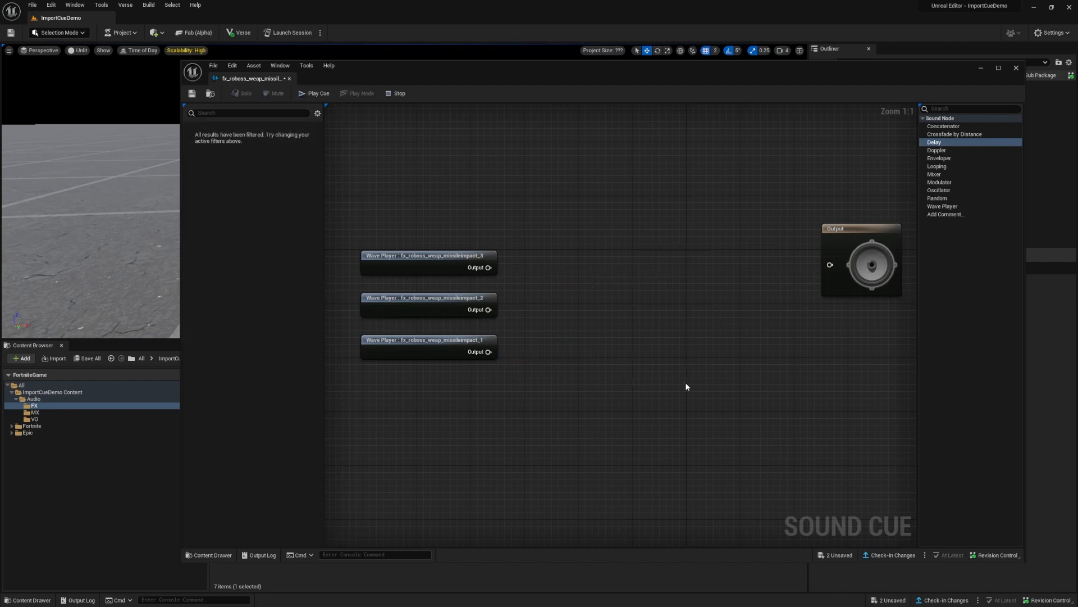
pyautogui.moveTo(944, 126); pyautogui.dragTo(489, 268)
pyautogui.click(659, 315)
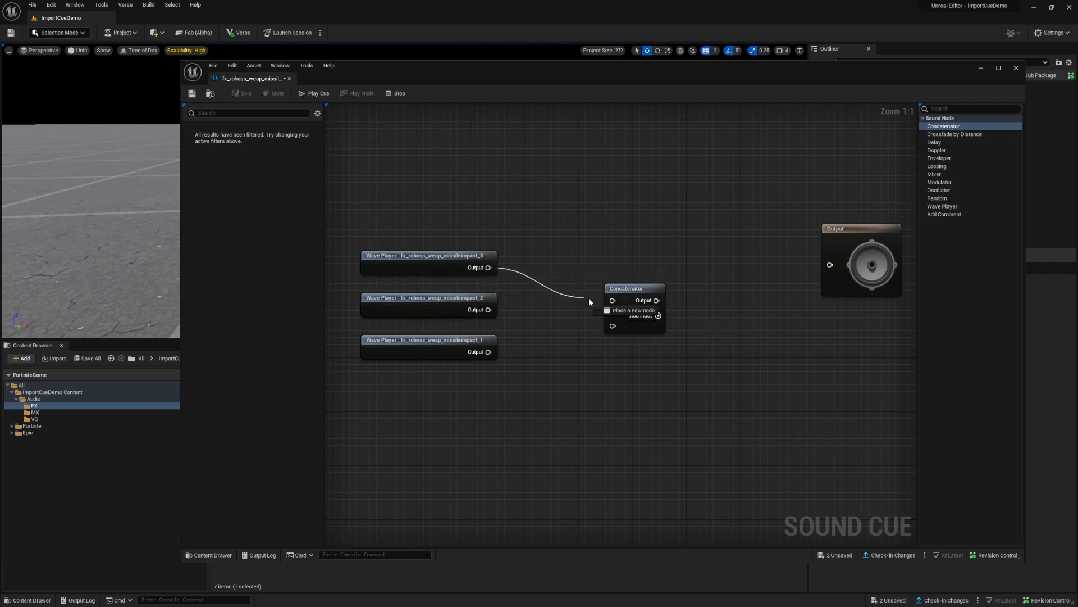
pyautogui.moveTo(612, 314); pyautogui.dragTo(489, 352)
pyautogui.moveTo(657, 301); pyautogui.dragTo(830, 264)
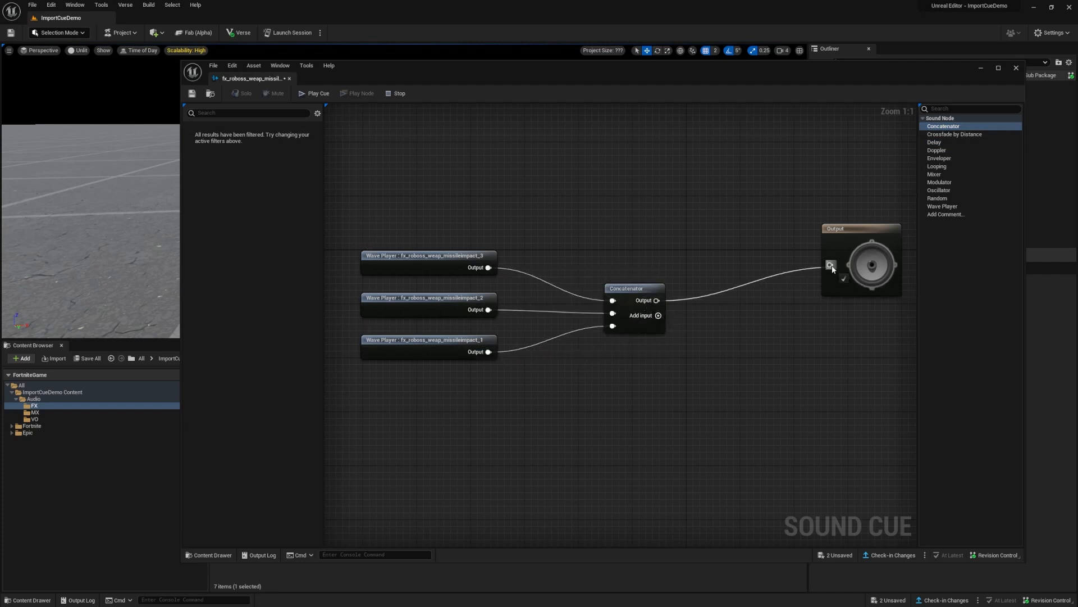
pyautogui.moveTo(657, 291); pyautogui.dragTo(655, 257)
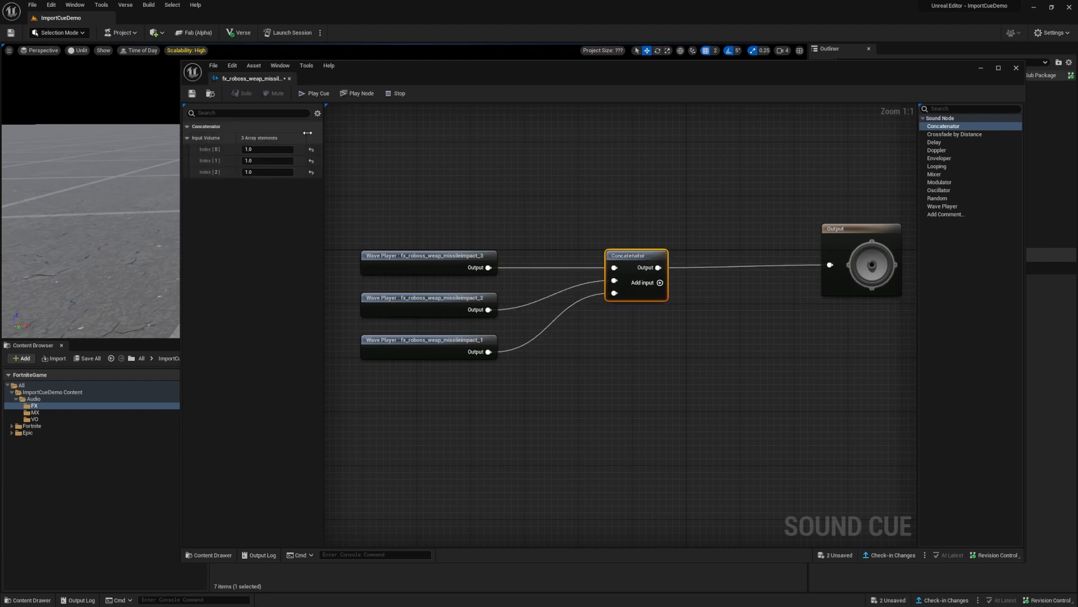
pyautogui.click(315, 94)
# Step: Close the missile impact cue and open the fx_wind_blowing_sand_lp_Cue sound cue for editing
pyautogui.click(1016, 69)
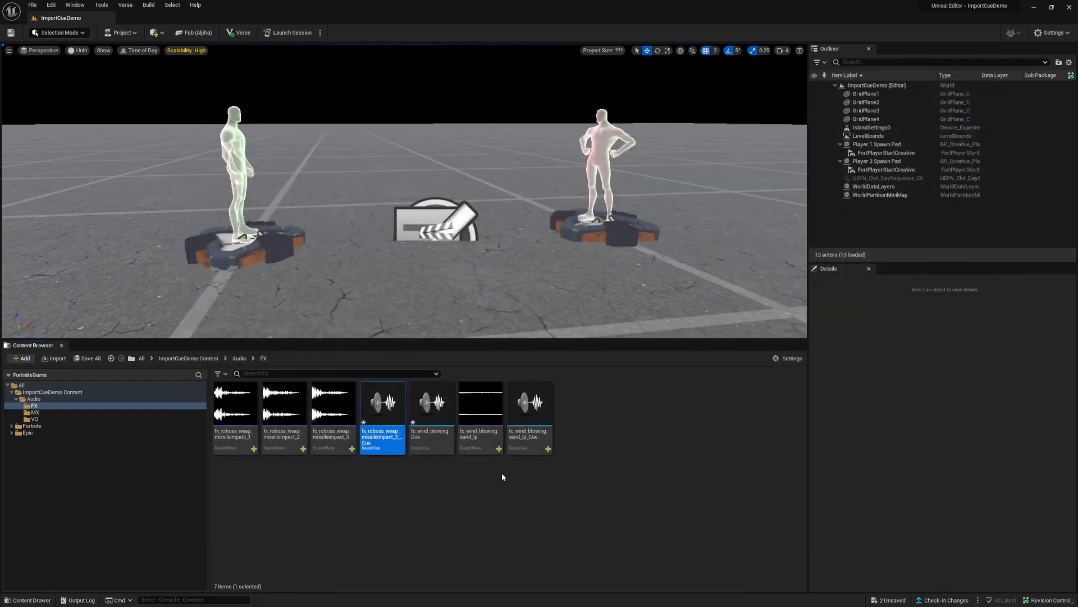
pyautogui.doubleClick(529, 406)
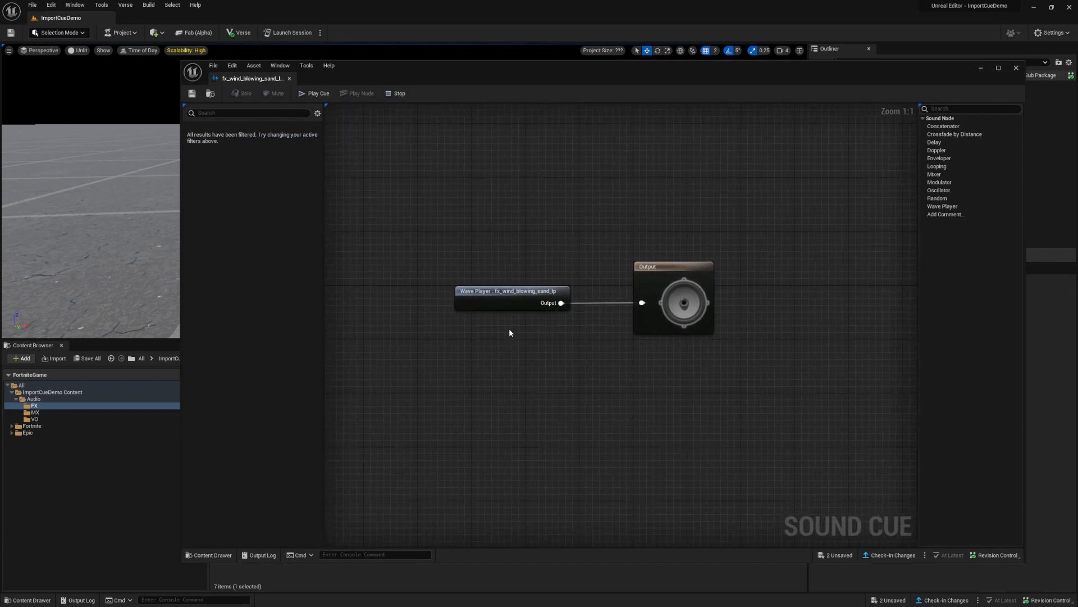
# Step: Try the Looping option on the fx_wind_blowing_sand_lp wave player and turn it off again
pyautogui.click(505, 304)
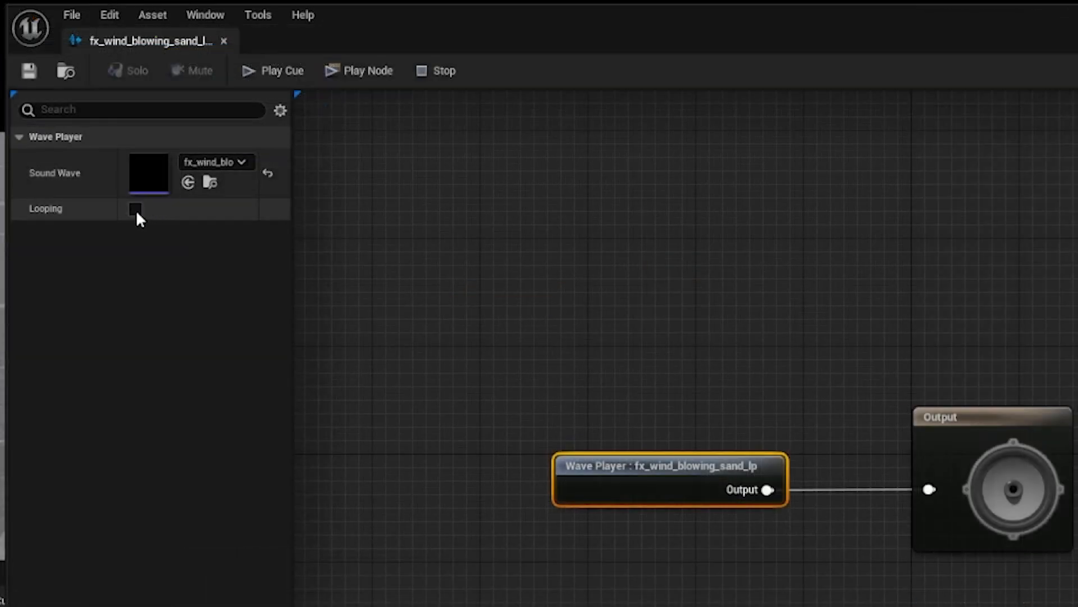
pyautogui.click(135, 210)
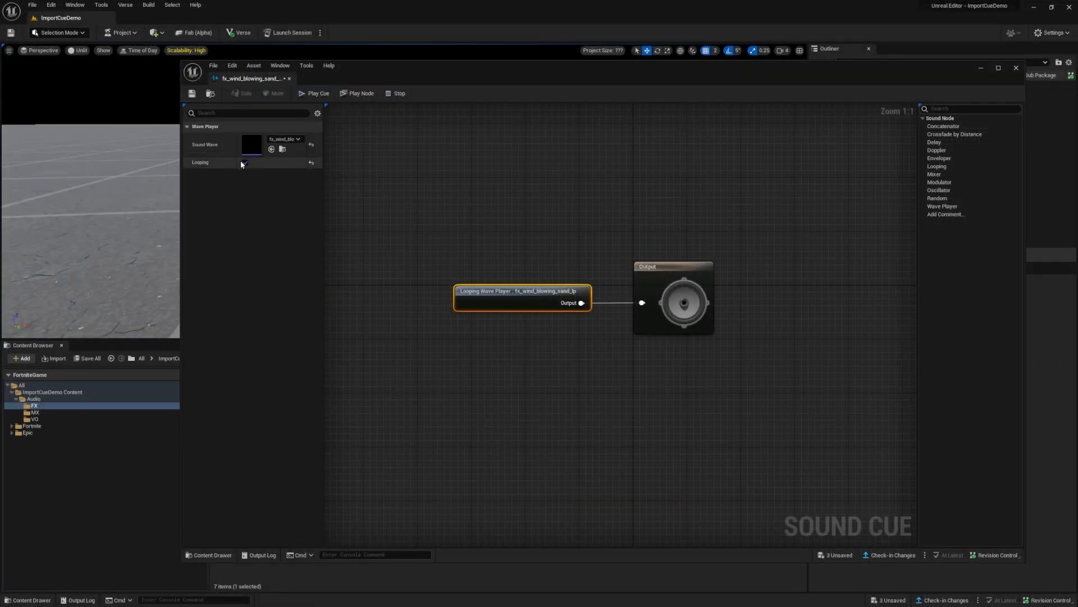
pyautogui.click(244, 162)
# Step: Insert a Looping node between the fx_wind_blowing_sand_lp wave player and the Output, with Loop Indefinitely off and Loop Count 5
pyautogui.moveTo(635, 266); pyautogui.dragTo(763, 263)
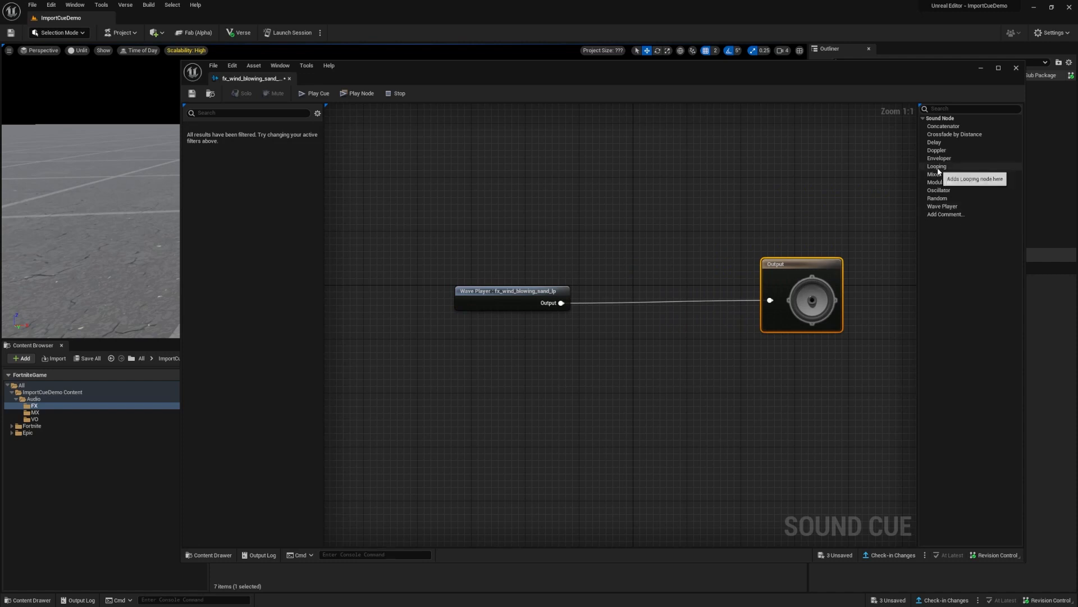
pyautogui.moveTo(937, 166); pyautogui.dragTo(646, 289)
pyautogui.moveTo(562, 304); pyautogui.dragTo(770, 300)
pyautogui.click(665, 295)
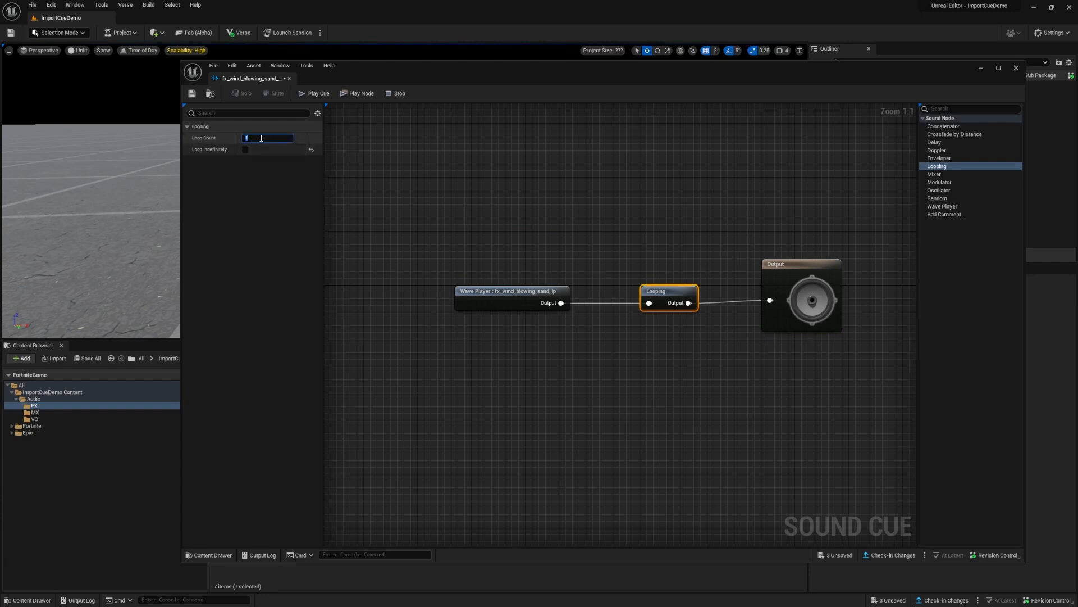
pyautogui.click(257, 181)
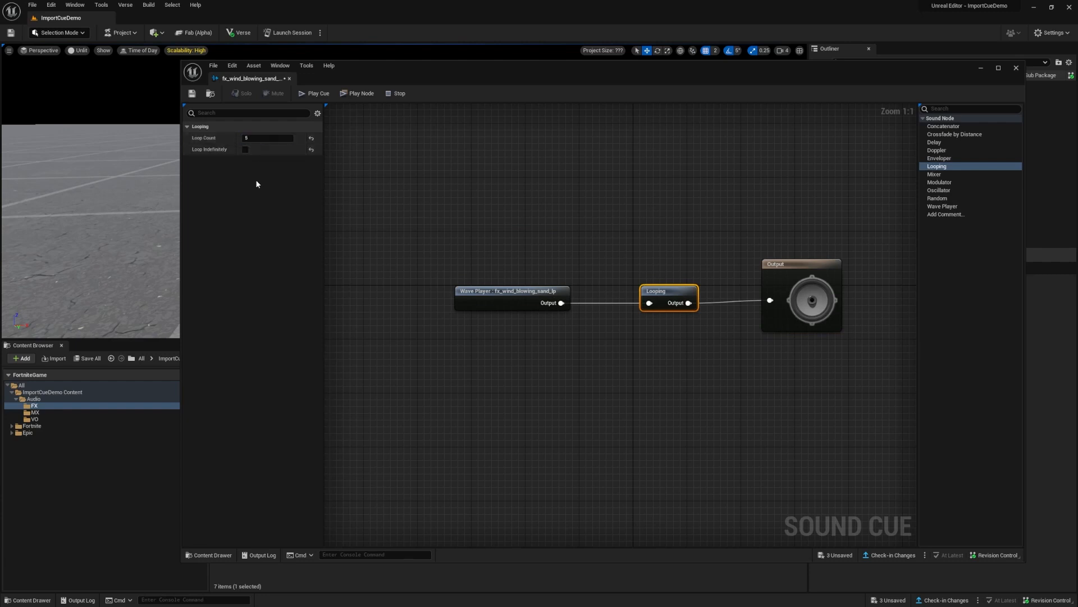